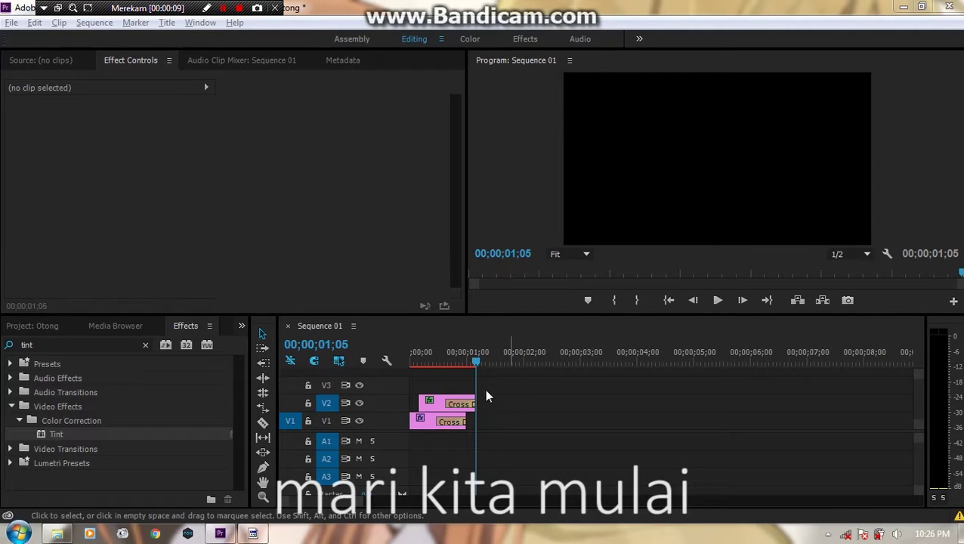
# Preview the current sequence, then create Sequence 02 from the HDV 720p30 preset.
pyautogui.moveTo(475, 363); pyautogui.dragTo(409, 362)
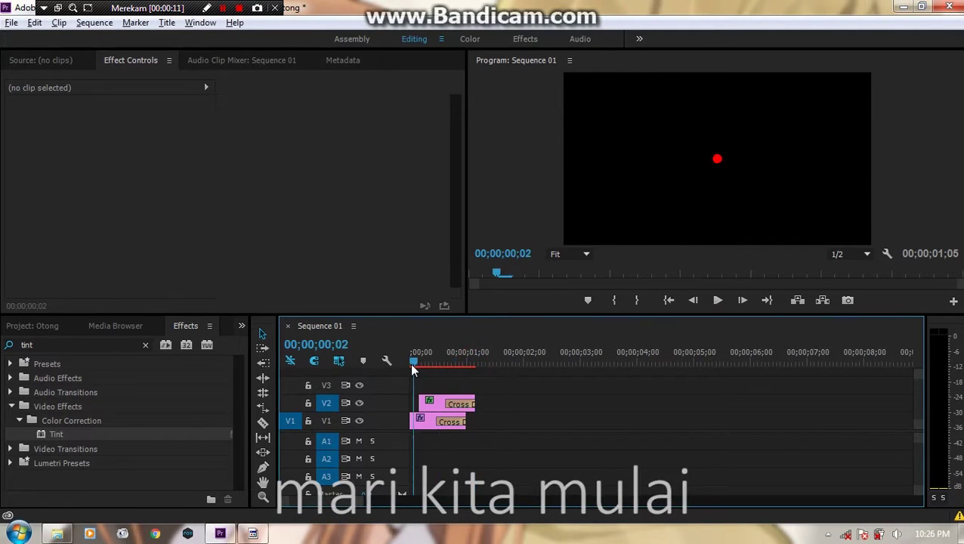
pyautogui.press('space')
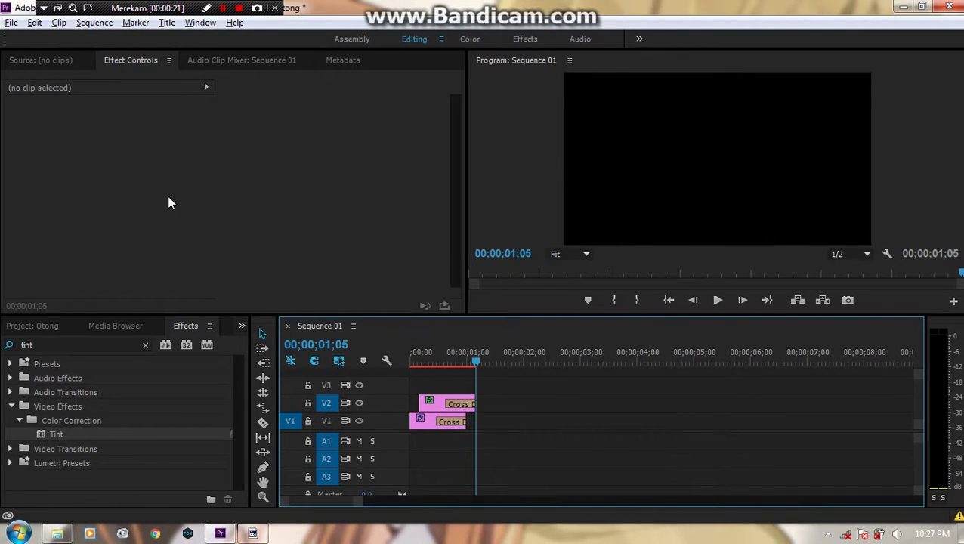
pyautogui.click(12, 23)
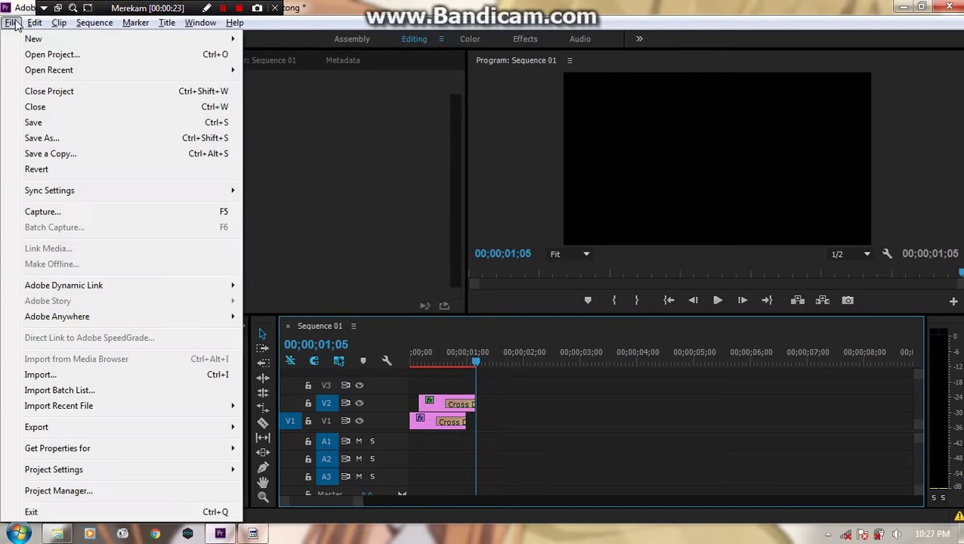
pyautogui.click(95, 23)
pyautogui.click(12, 23)
pyautogui.moveTo(119, 42)
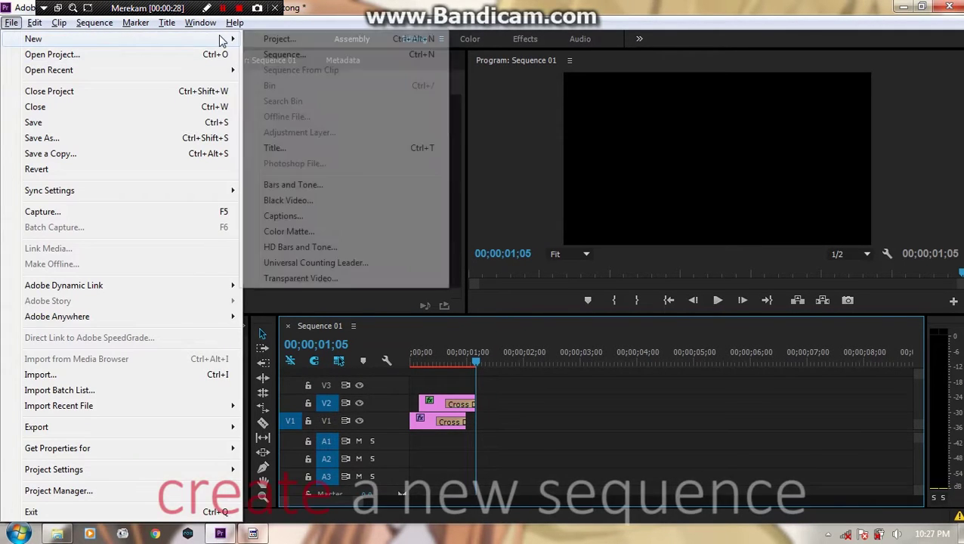
pyautogui.click(274, 56)
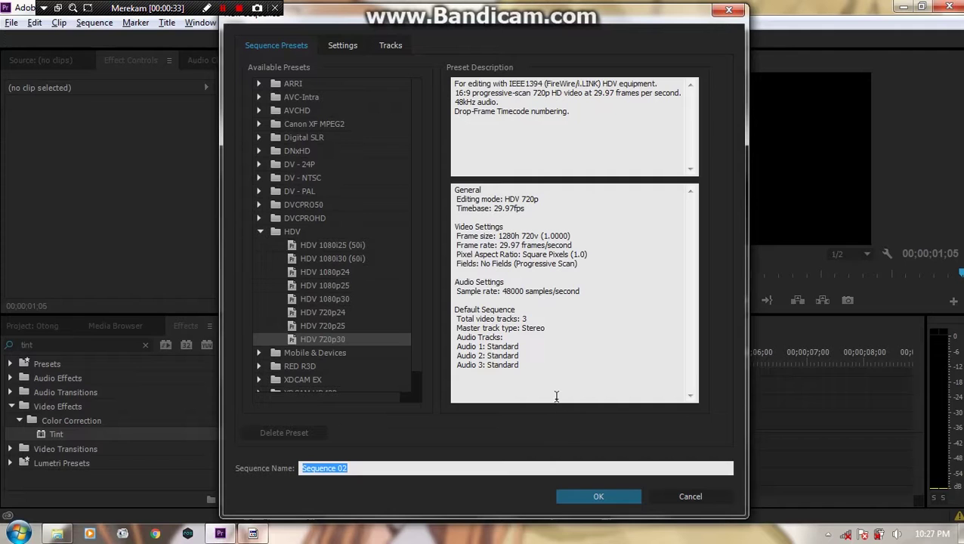
pyautogui.click(574, 492)
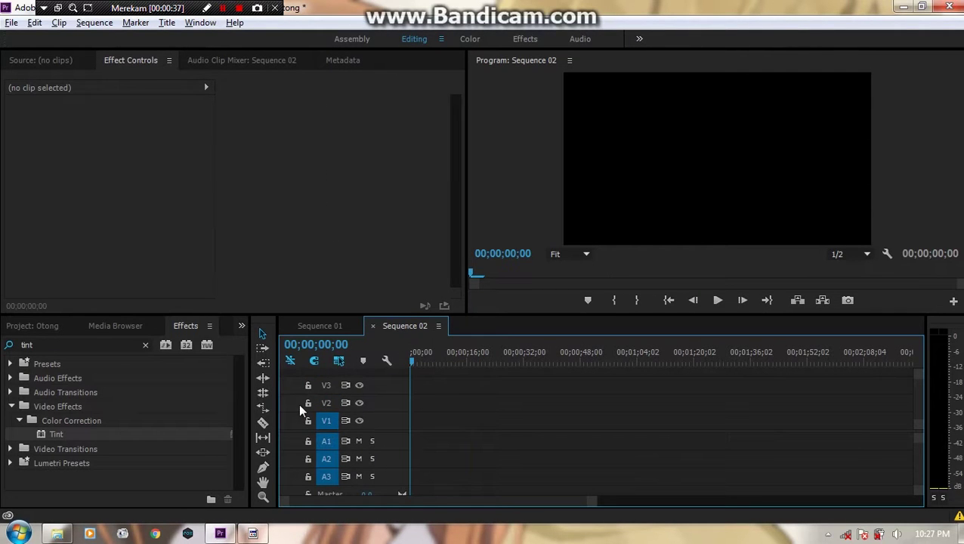
pyautogui.click(49, 321)
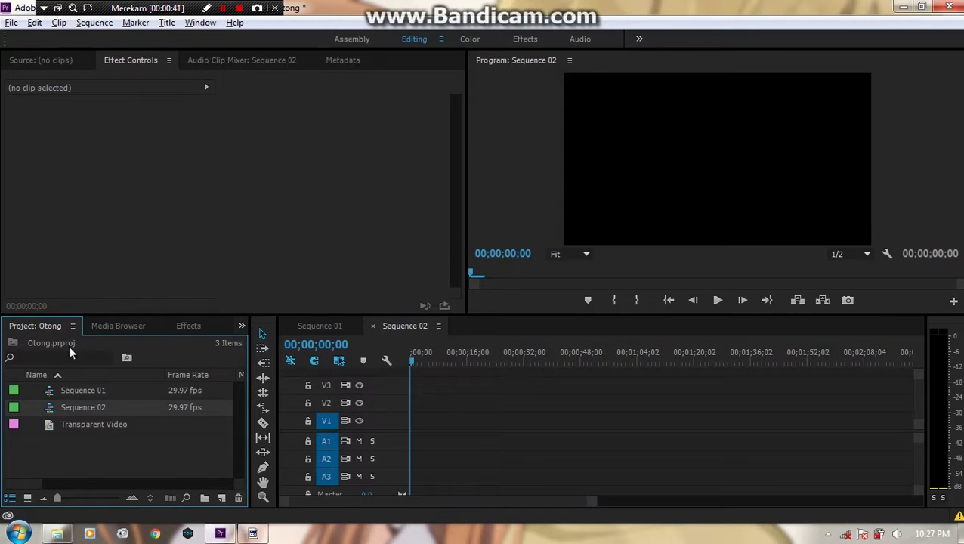
# Create a 1280×720 Transparent Video item and place it on track V1.
pyautogui.click(223, 499)
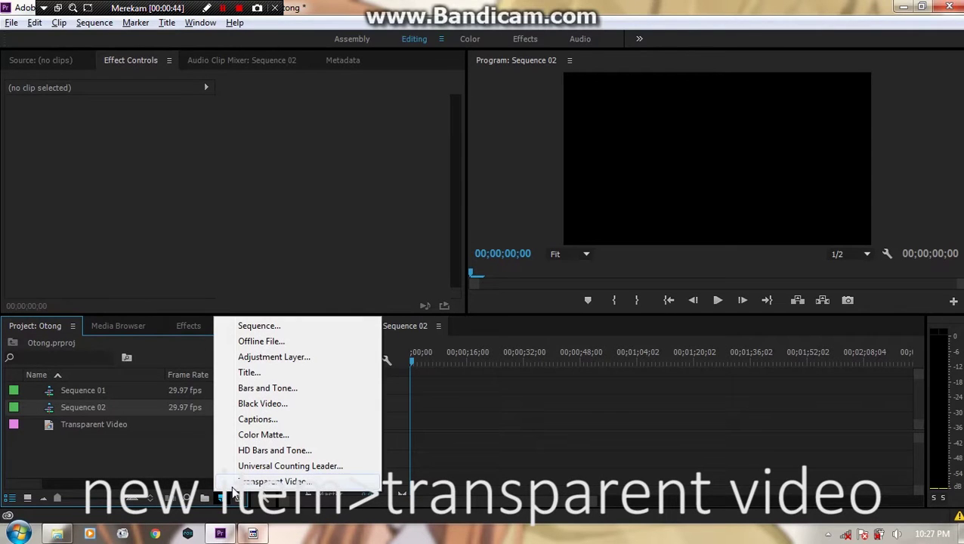
pyautogui.click(237, 483)
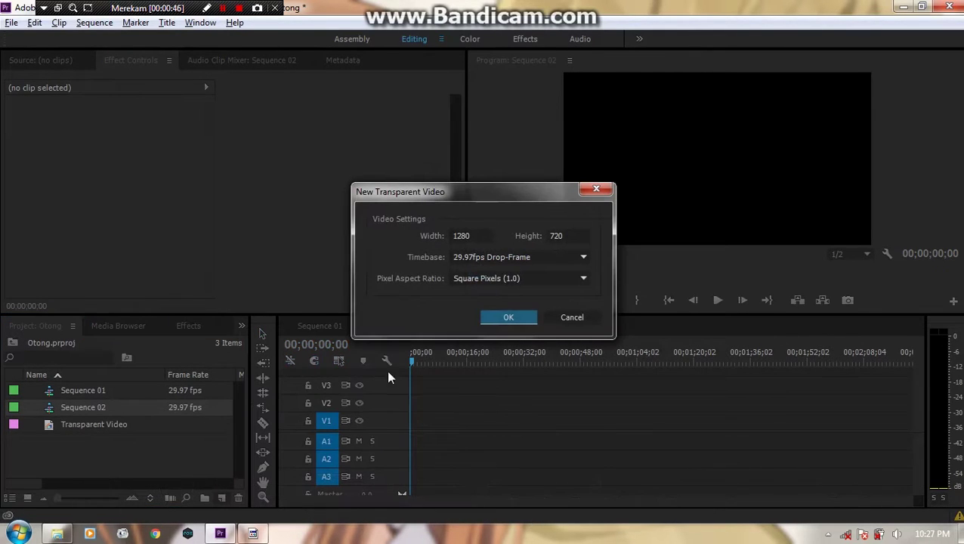
pyautogui.click(508, 318)
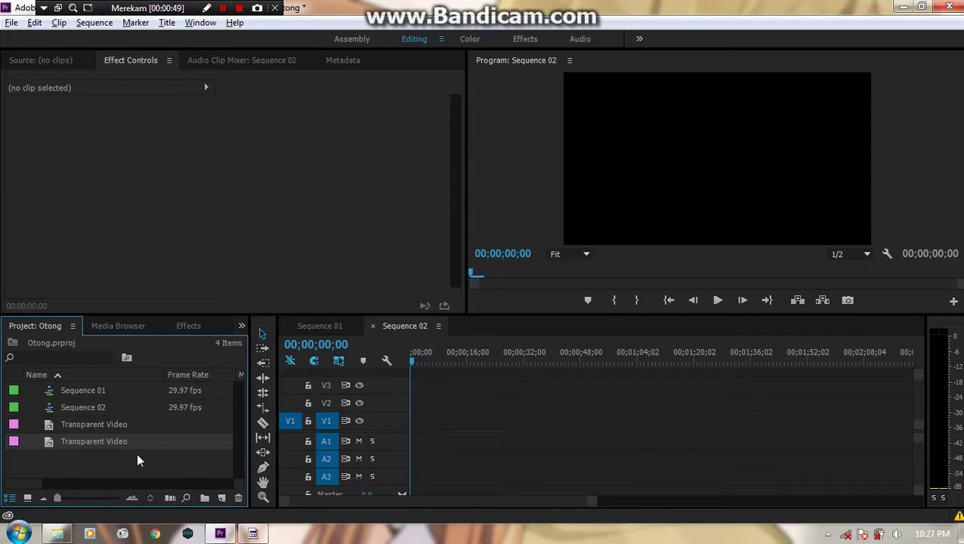
pyautogui.moveTo(97, 442); pyautogui.dragTo(405, 426)
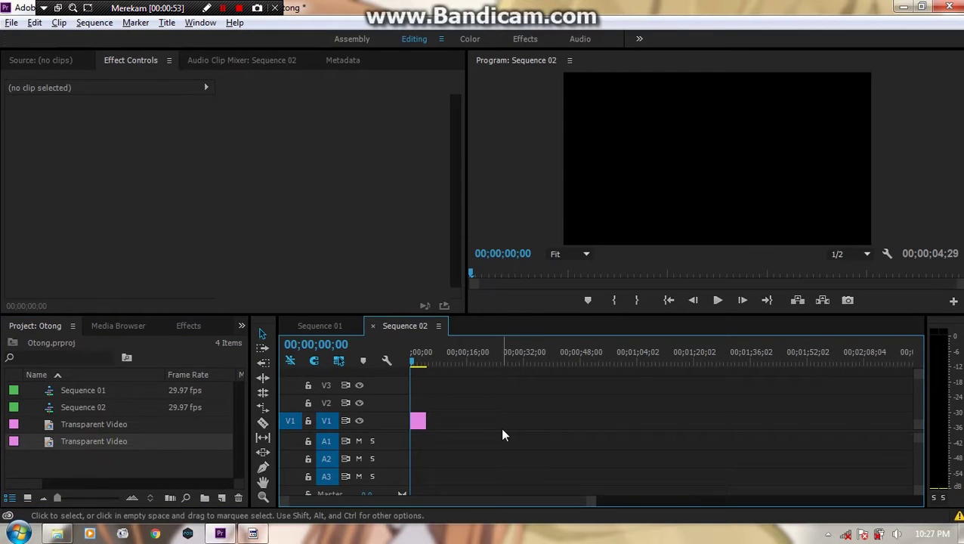
# Trim the Transparent Video clip to end at 00;00;02;00.
pyautogui.press('=')
pyautogui.press('=')
pyautogui.press('=')
pyautogui.press('=')
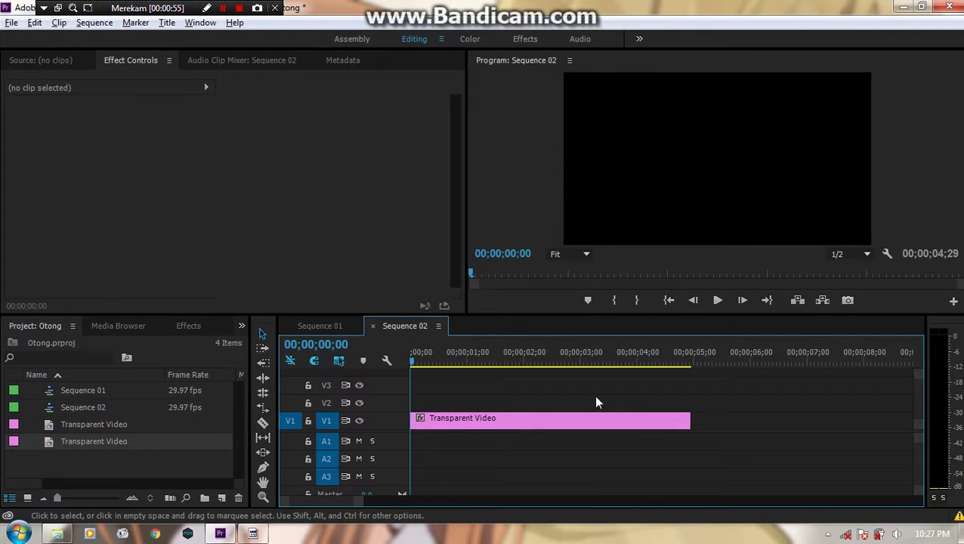
pyautogui.click(522, 355)
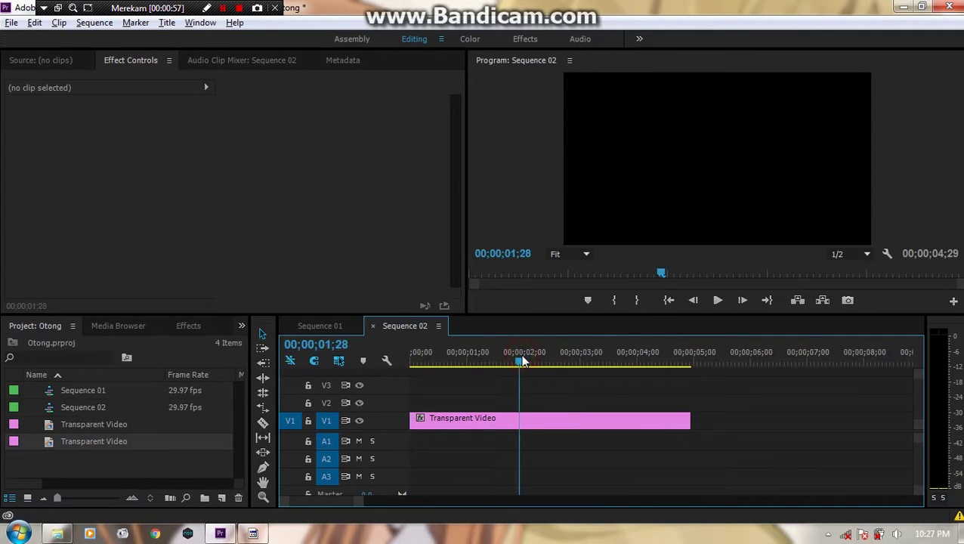
pyautogui.moveTo(521, 363); pyautogui.dragTo(523, 364)
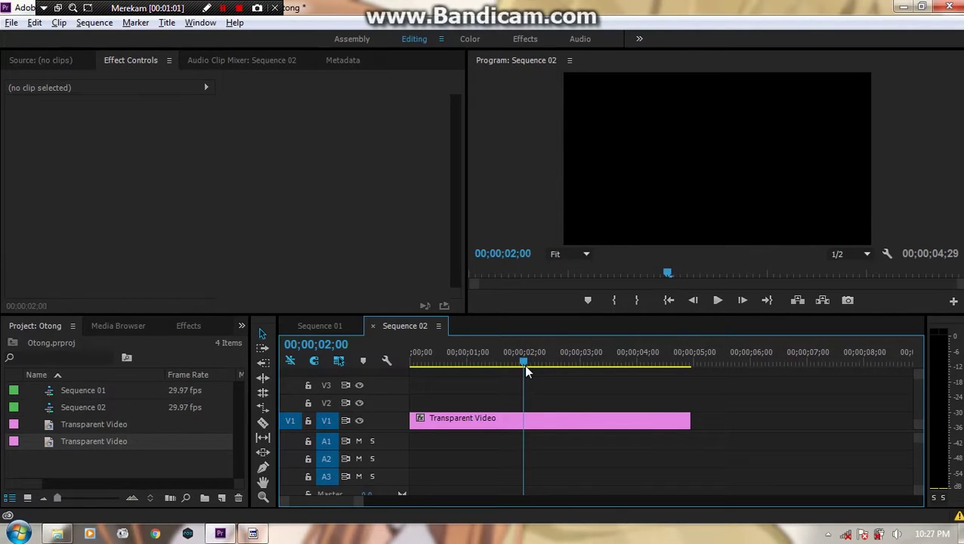
pyautogui.moveTo(685, 425); pyautogui.dragTo(522, 434)
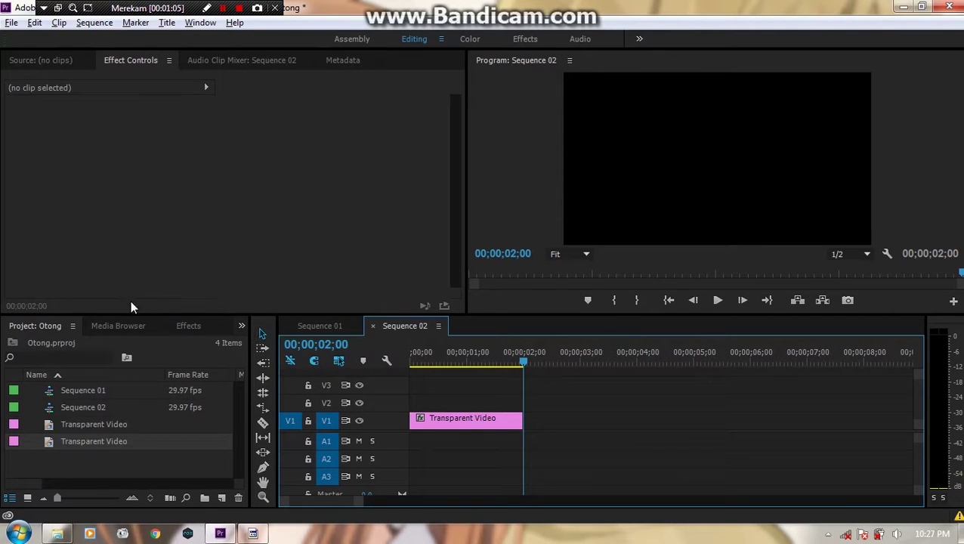
pyautogui.click(185, 327)
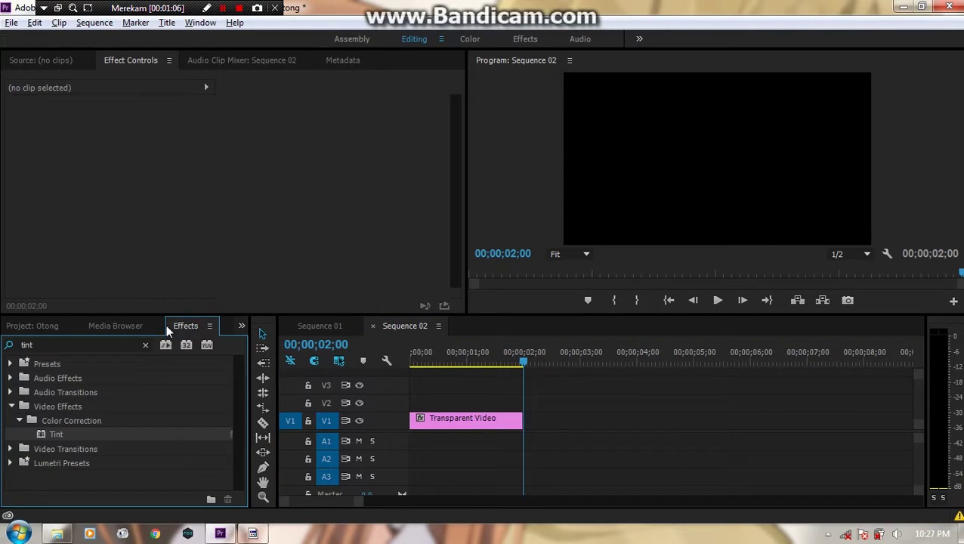
# Search 'circle' and apply the Circle effect to the Transparent Video clip, viewing near the start.
pyautogui.click(113, 344)
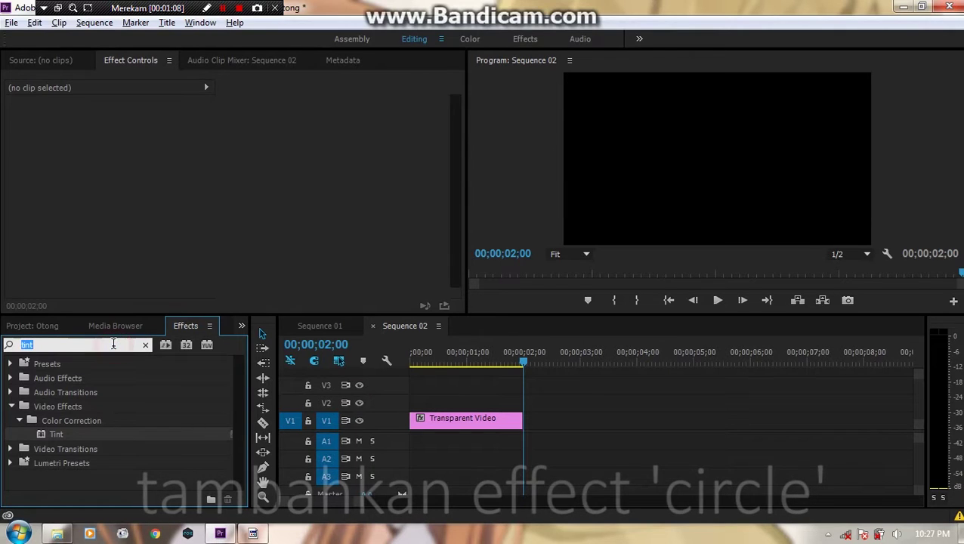
pyautogui.write('circle')
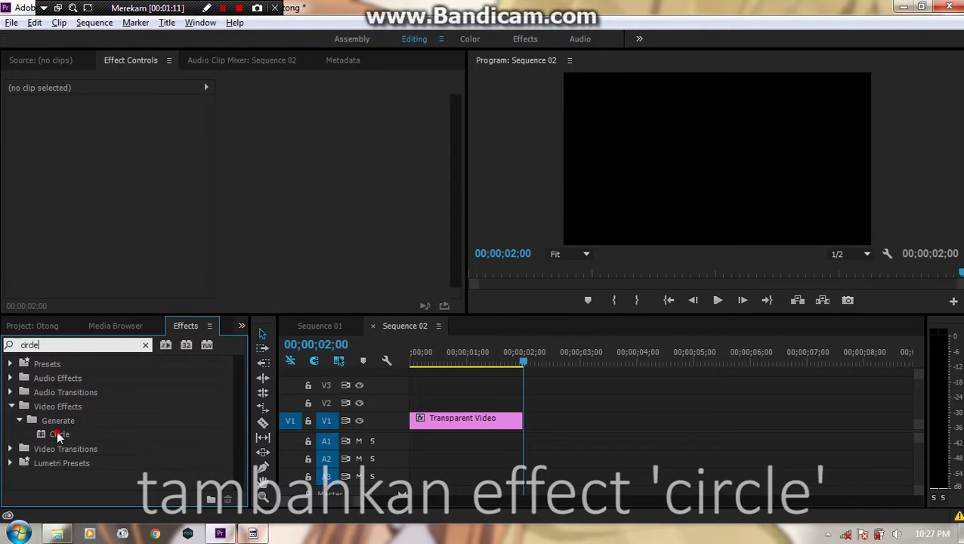
pyautogui.moveTo(58, 432); pyautogui.dragTo(457, 417)
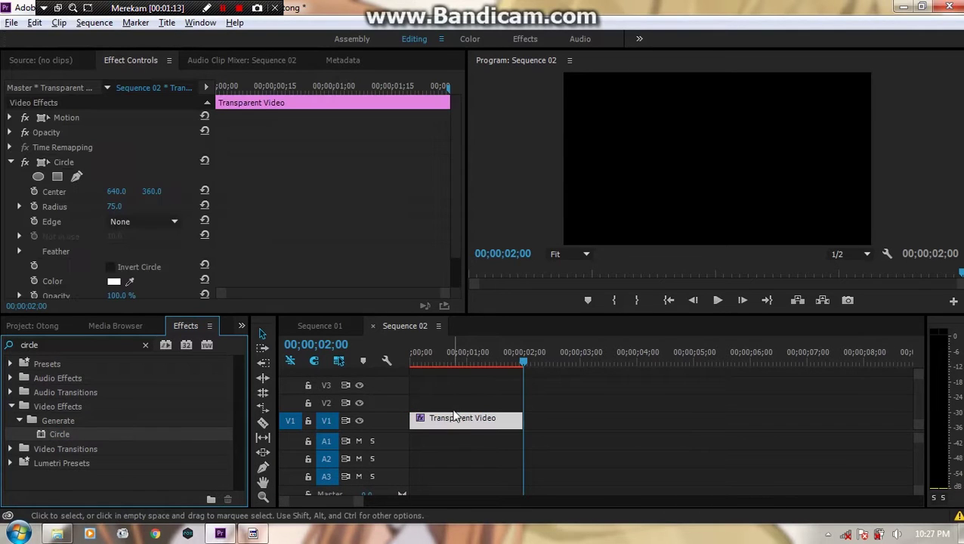
pyautogui.moveTo(431, 359)
pyautogui.mouseDown()
pyautogui.moveTo(452, 362)
pyautogui.moveTo(400, 365)
pyautogui.mouseUp()
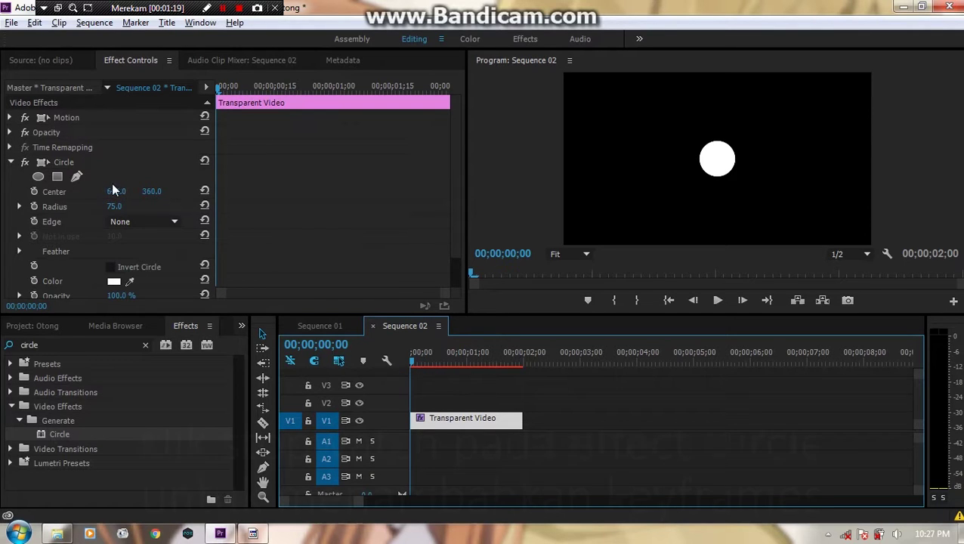
# Keyframe Circle Radius from 0 at frame 0 to 307 at frame 15.
pyautogui.click(35, 206)
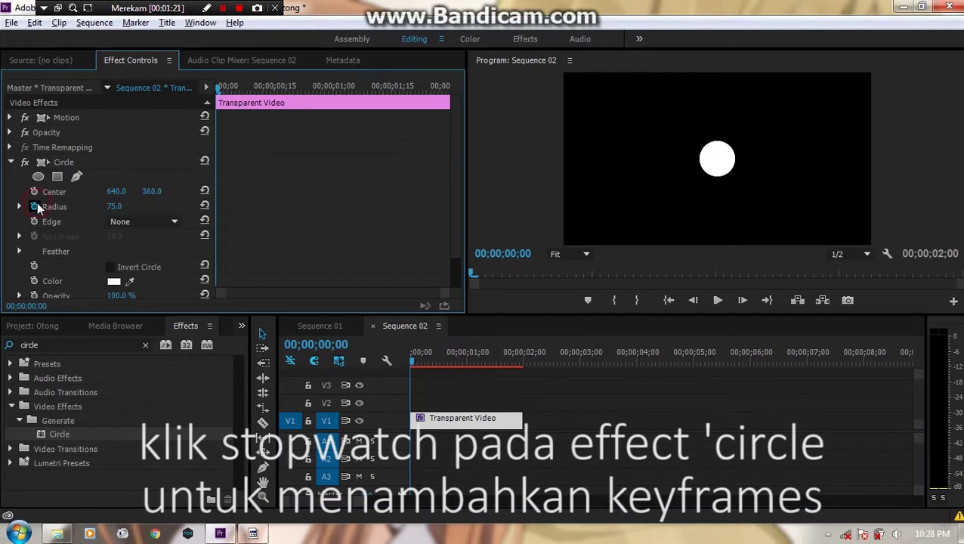
pyautogui.click(113, 205)
pyautogui.write('0')
pyautogui.press('Return')
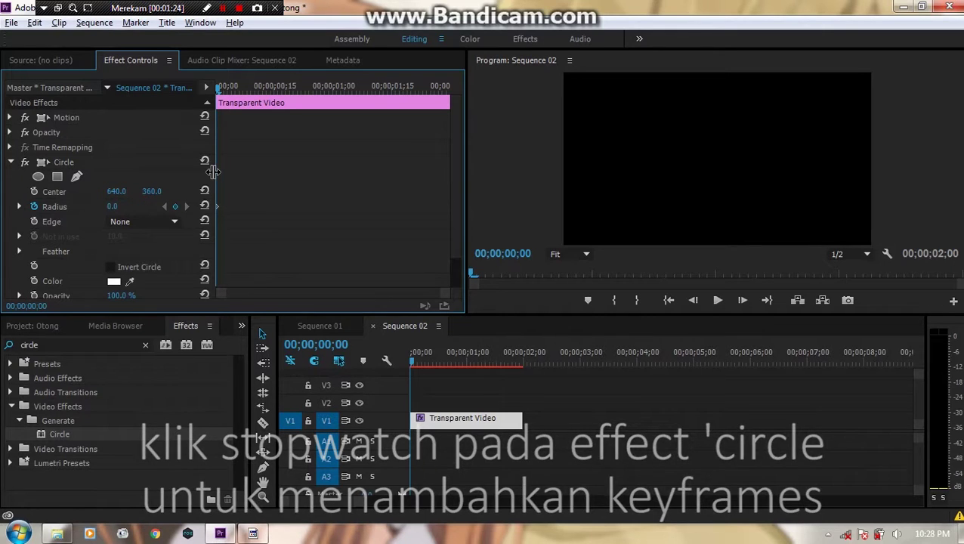
pyautogui.moveTo(218, 88); pyautogui.dragTo(284, 102)
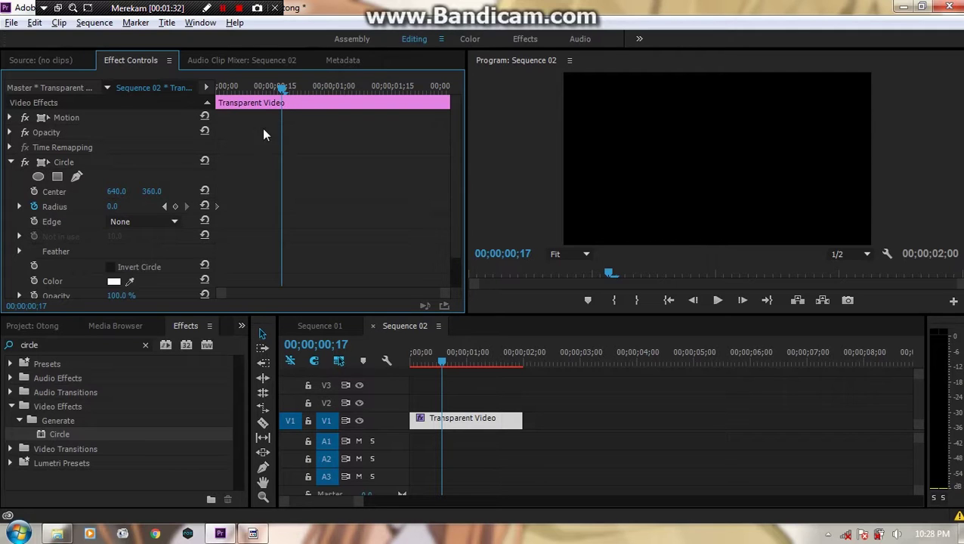
pyautogui.click(274, 89)
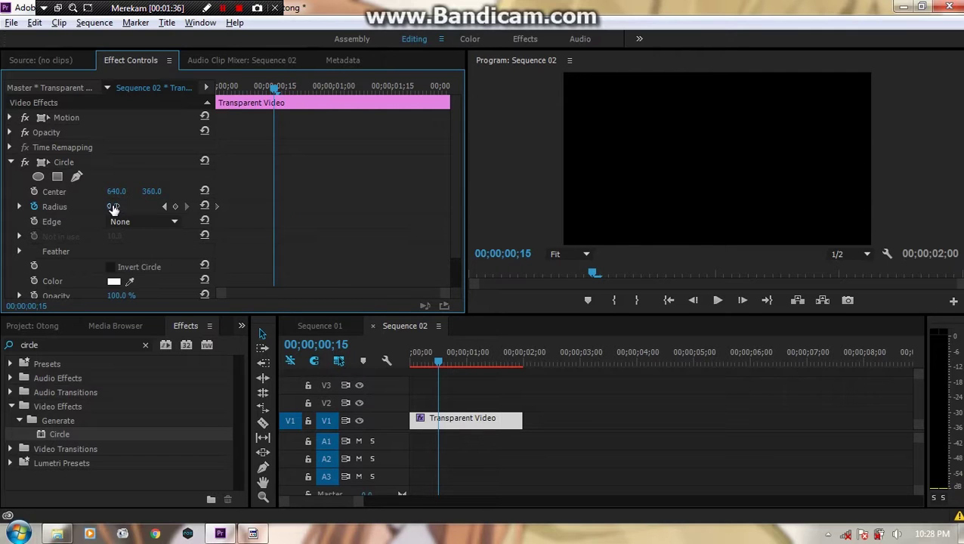
pyautogui.moveTo(112, 206); pyautogui.dragTo(226, 206)
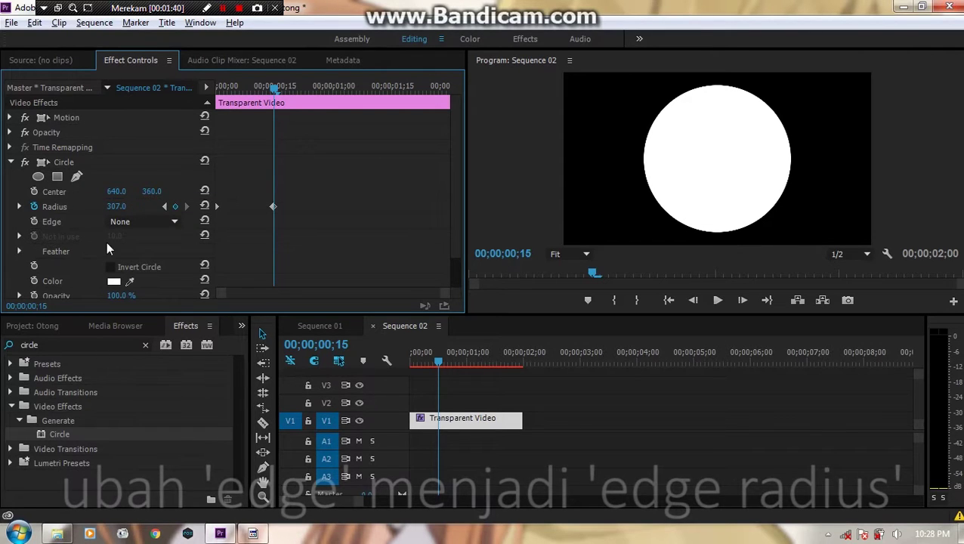
# Set Circle Edge to Edge Radius and move the playhead to frame 2.
pyautogui.click(130, 222)
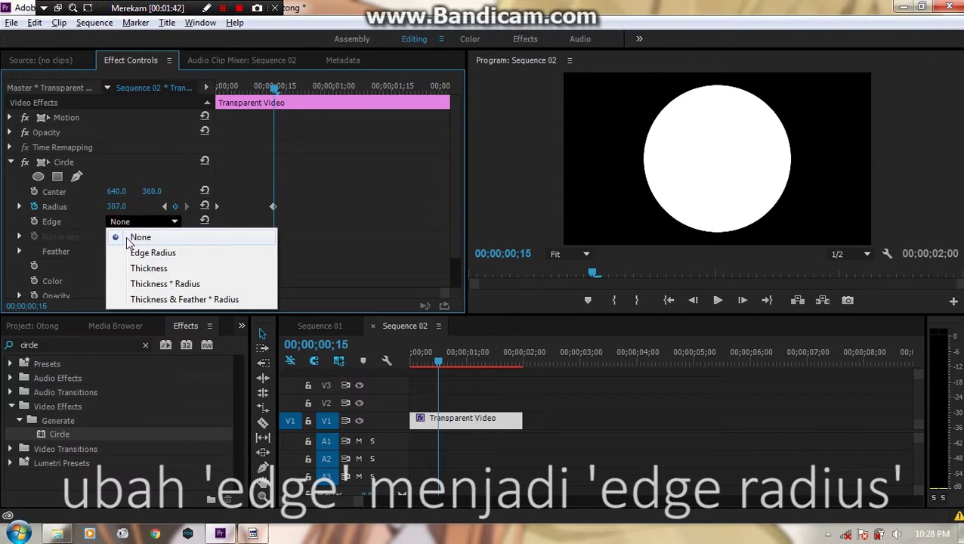
pyautogui.click(130, 253)
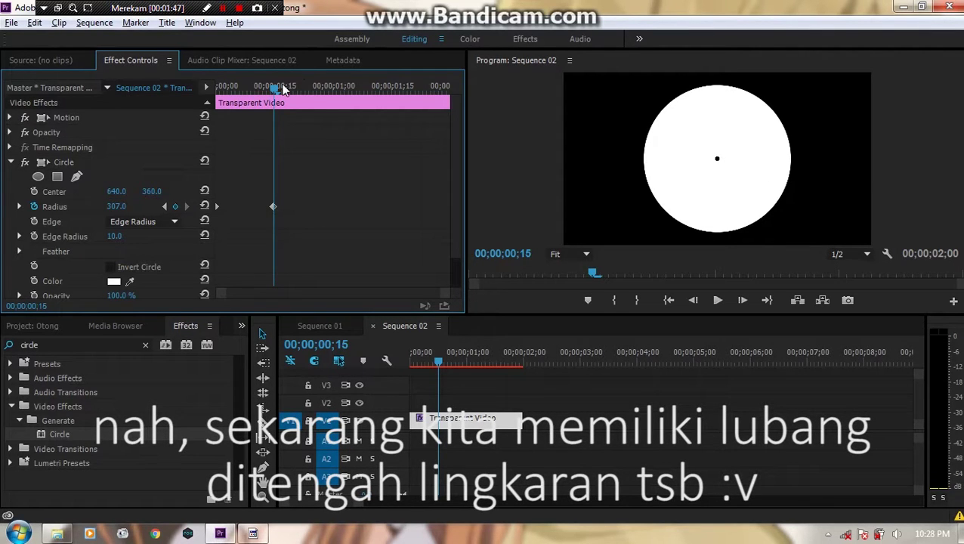
pyautogui.moveTo(274, 91); pyautogui.dragTo(219, 96)
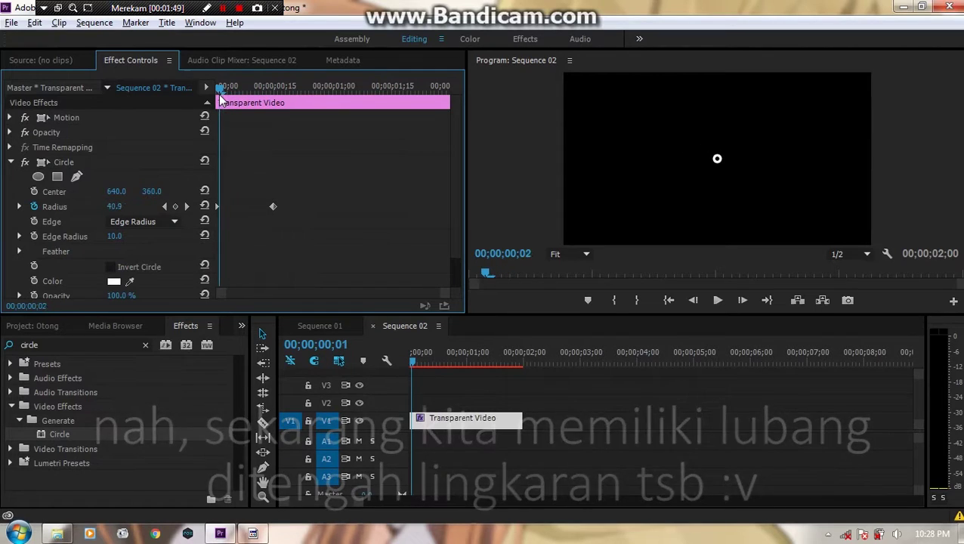
pyautogui.moveTo(219, 97); pyautogui.dragTo(217, 94)
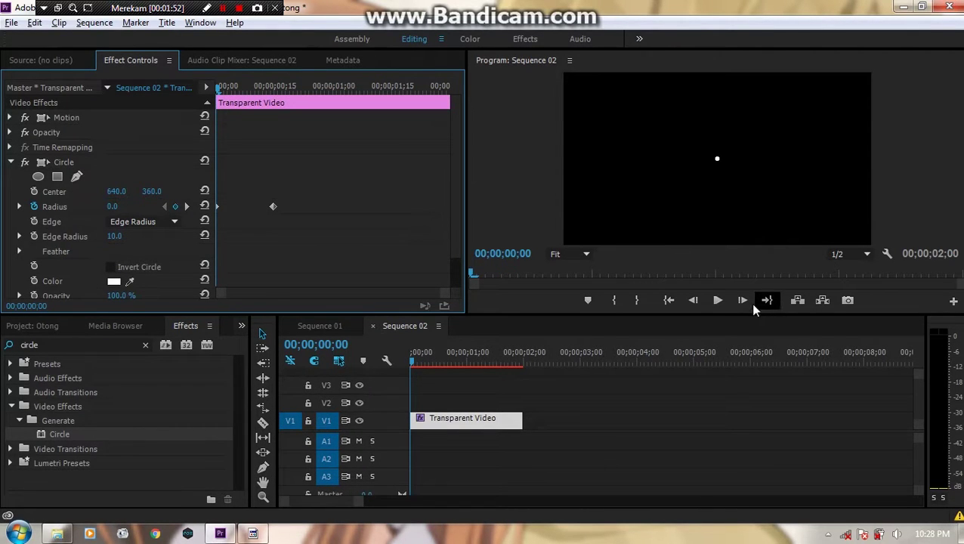
pyautogui.click(743, 300)
pyautogui.click(743, 301)
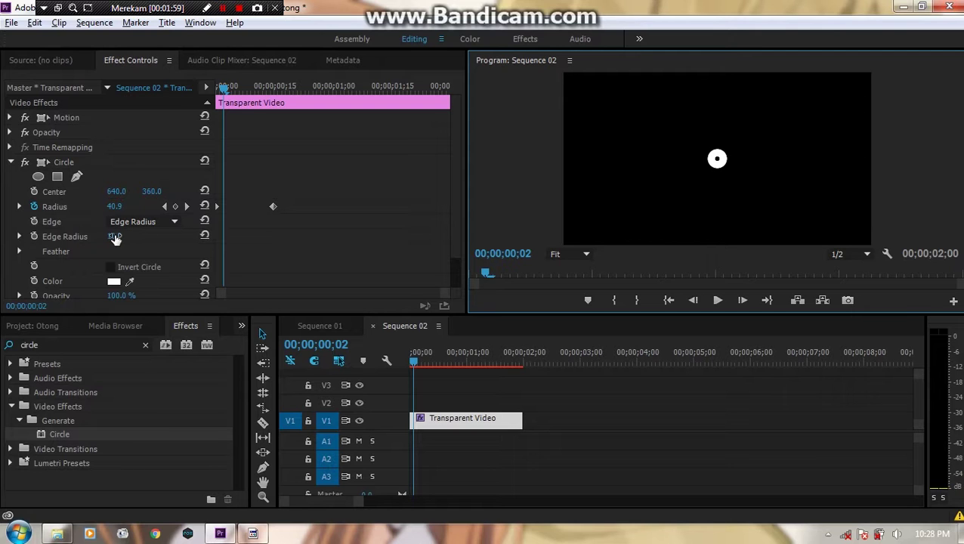
# Keyframe Edge Radius from 0 at frame 2 to 308 at frame 15.
pyautogui.click(34, 237)
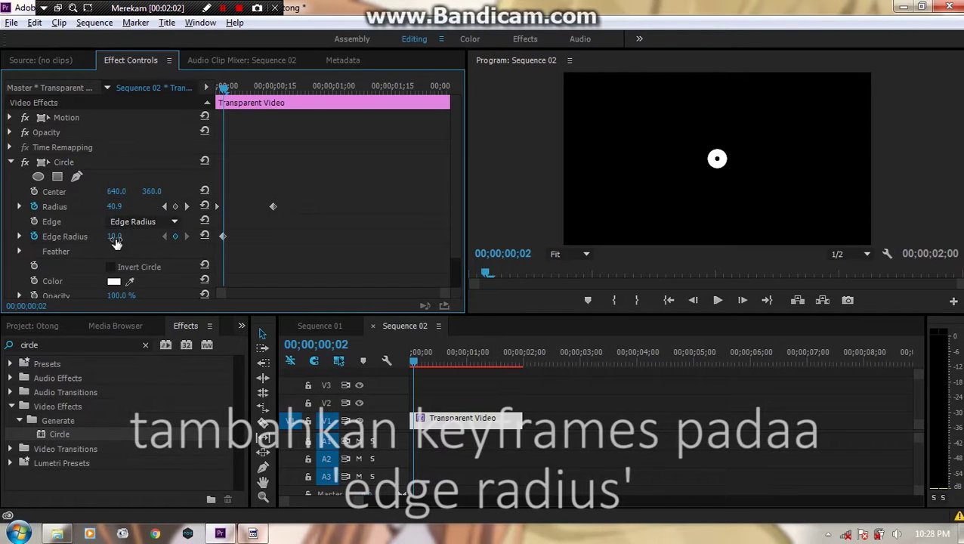
pyautogui.click(115, 237)
pyautogui.write('0')
pyautogui.press('Return')
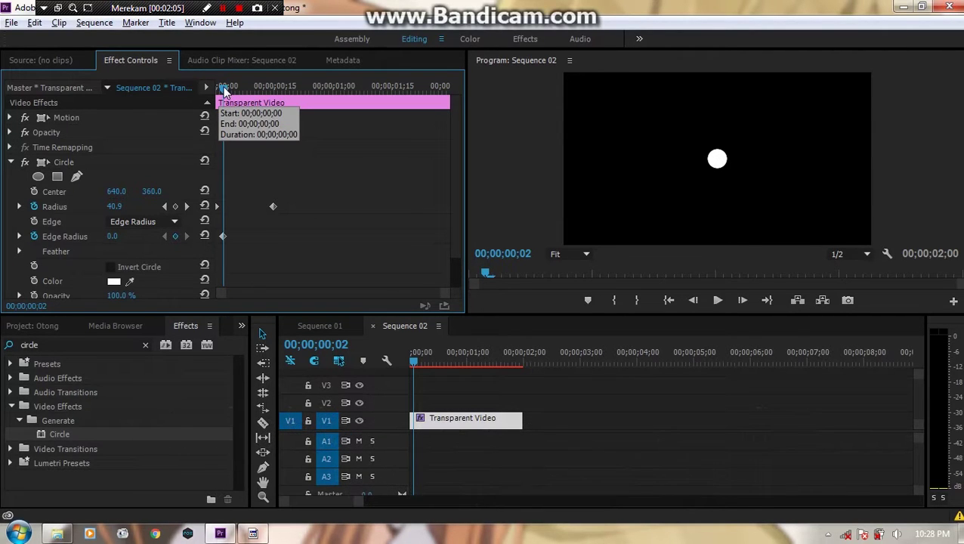
pyautogui.moveTo(225, 89); pyautogui.dragTo(274, 89)
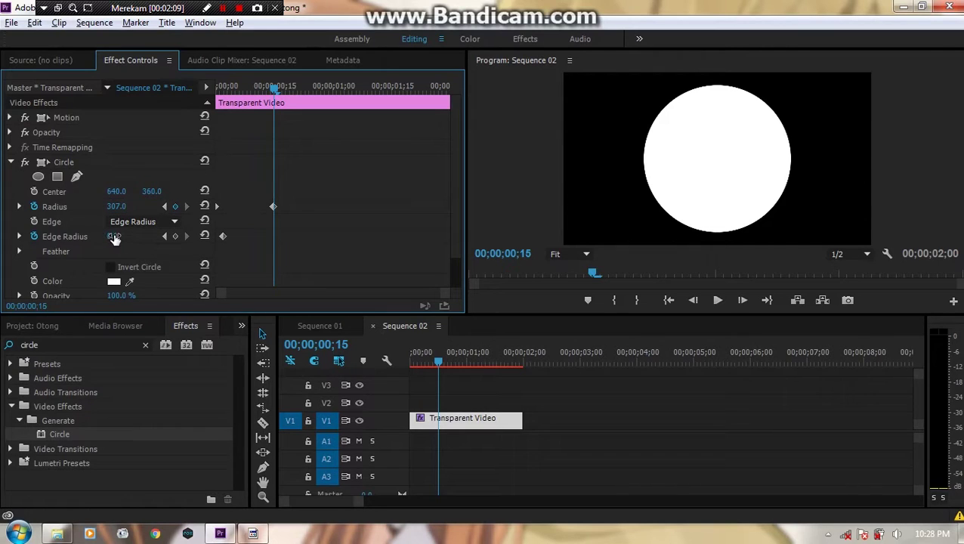
pyautogui.moveTo(114, 236); pyautogui.dragTo(219, 236)
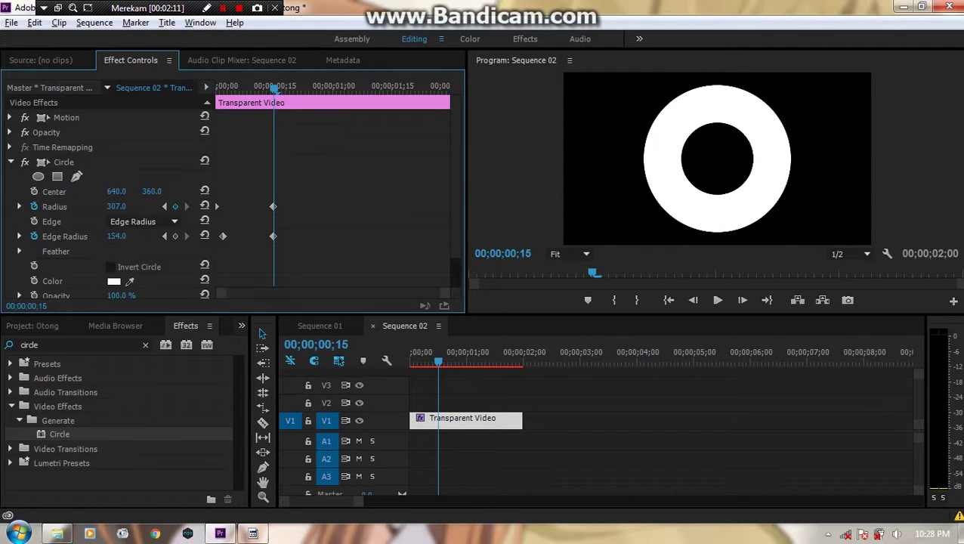
pyautogui.moveTo(114, 236); pyautogui.dragTo(125, 236)
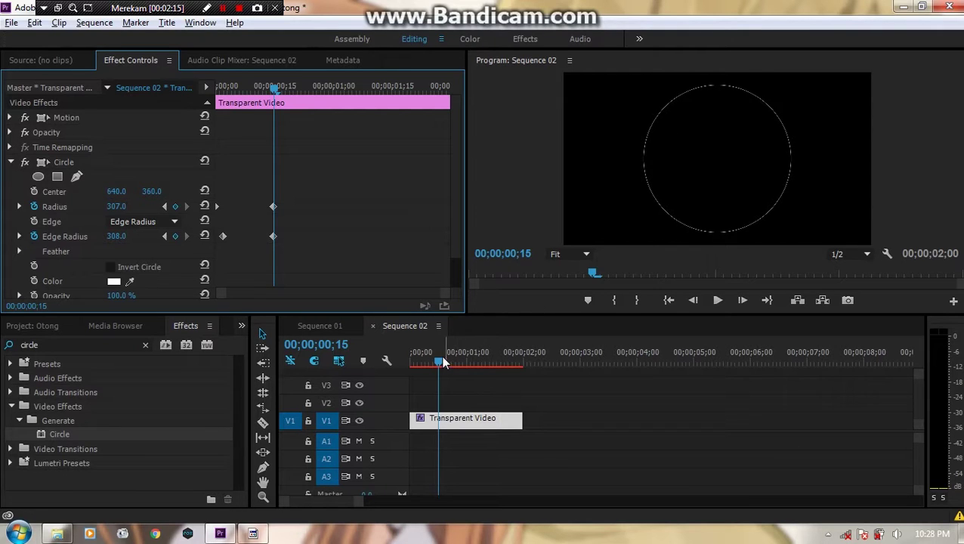
pyautogui.moveTo(438, 361); pyautogui.dragTo(383, 362)
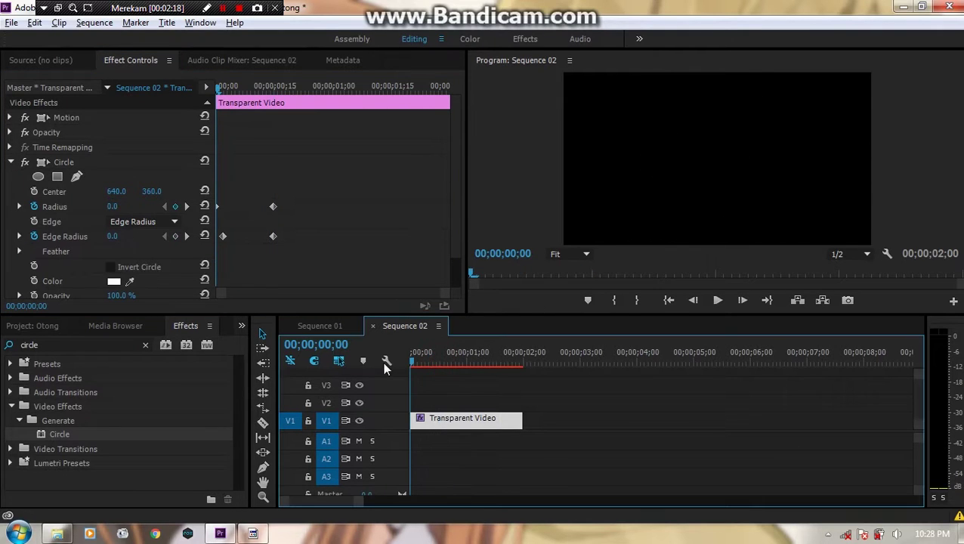
pyautogui.press('space')
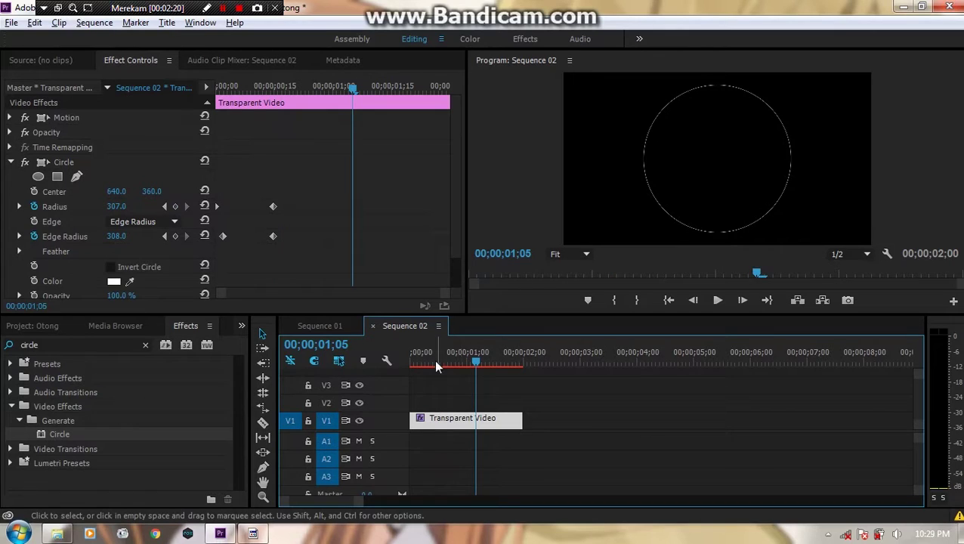
pyautogui.moveTo(437, 365); pyautogui.dragTo(411, 361)
pyautogui.press('space')
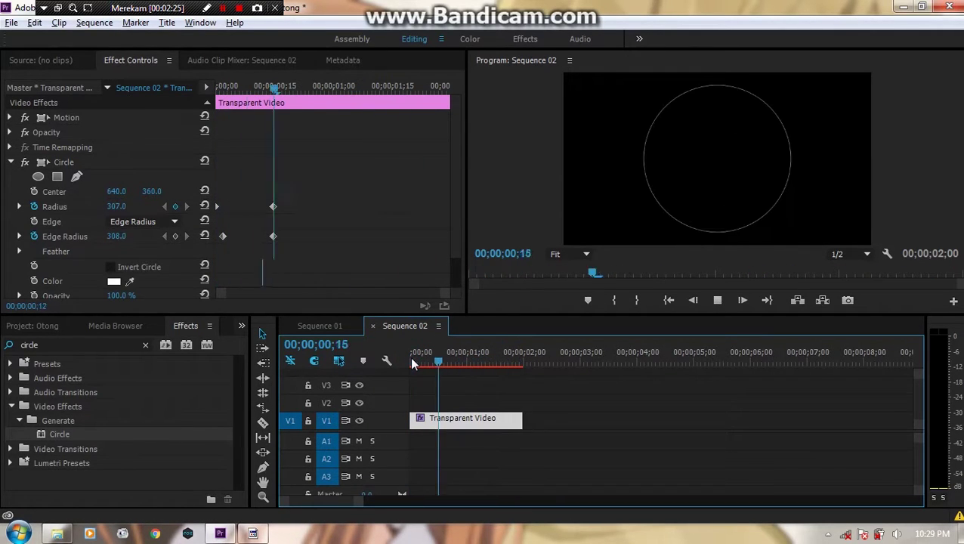
pyautogui.click(412, 359)
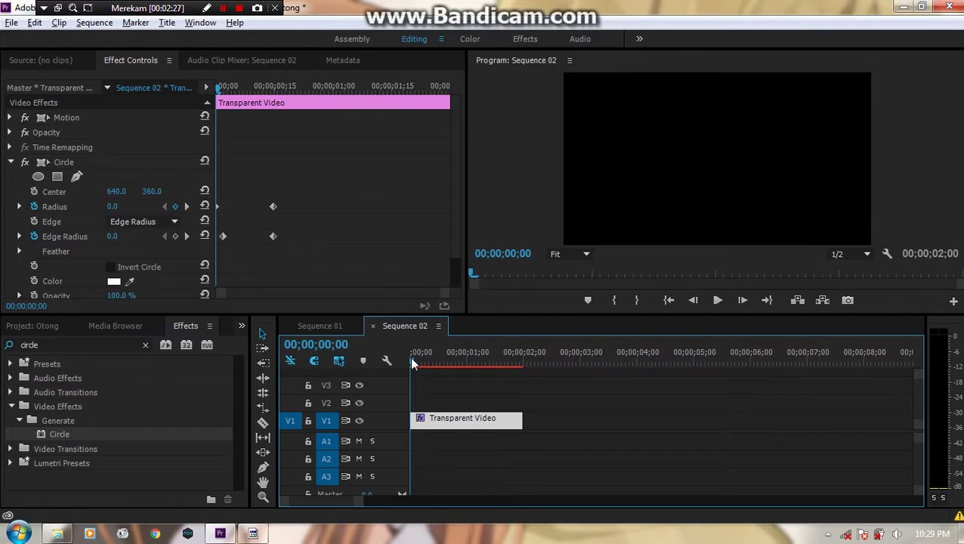
pyautogui.press('space')
pyautogui.press('space')
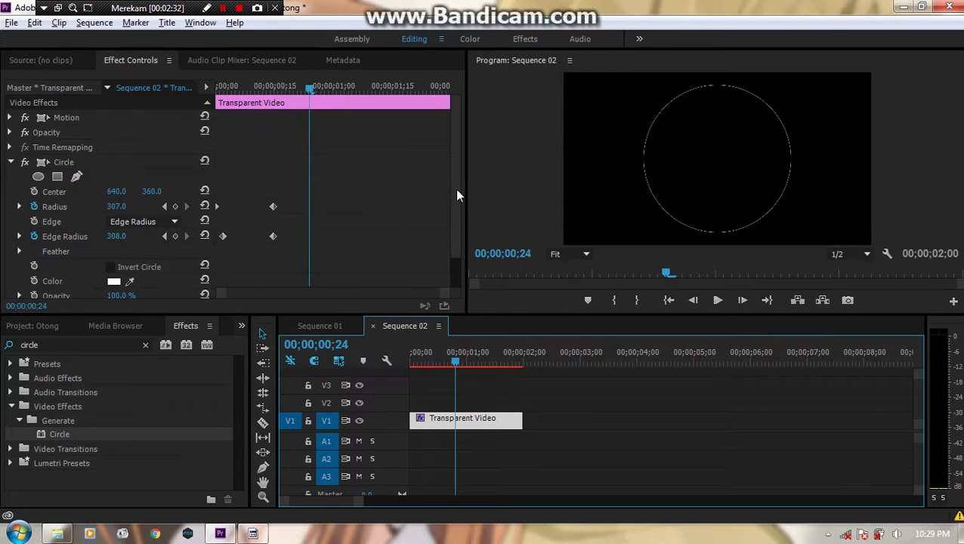
pyautogui.moveTo(454, 188); pyautogui.dragTo(455, 241)
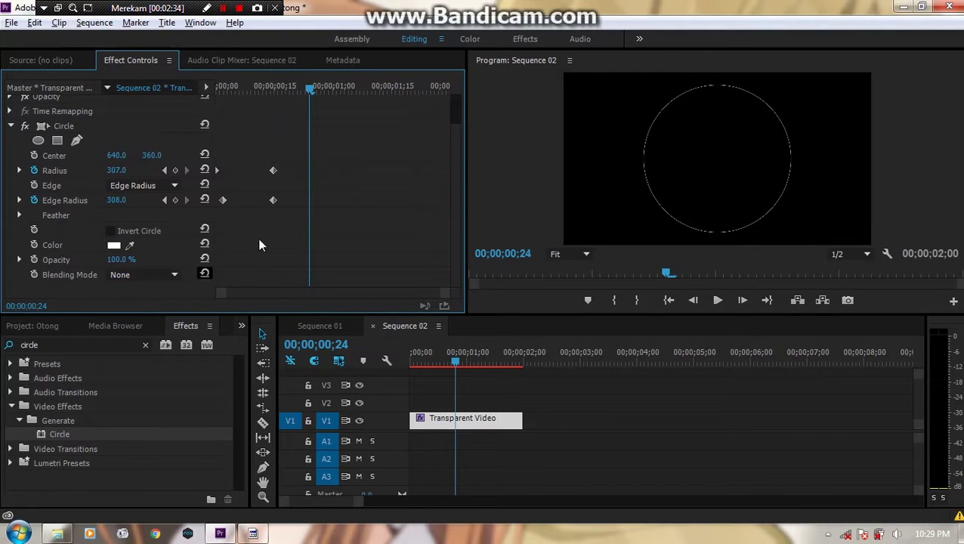
# Make the circle colour red (FD4444) and check the ring at frame 23.
pyautogui.click(114, 247)
pyautogui.moveTo(436, 321)
pyautogui.mouseDown()
pyautogui.moveTo(426, 345)
pyautogui.moveTo(458, 379)
pyautogui.mouseUp()
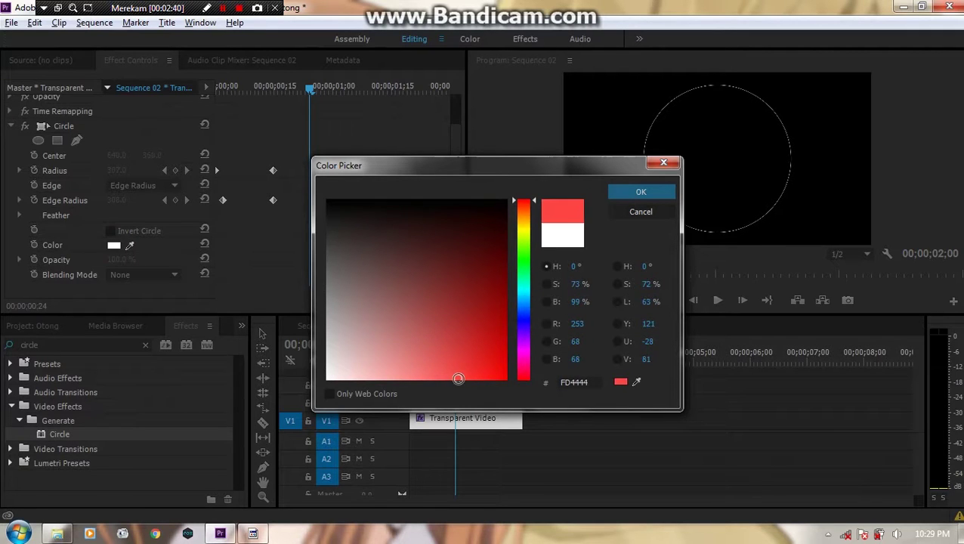
pyautogui.press('Return')
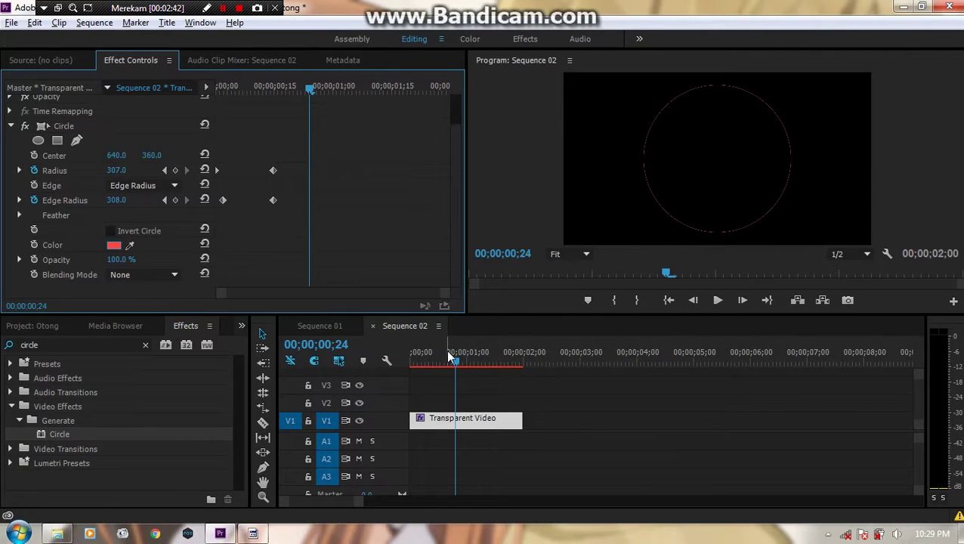
pyautogui.moveTo(433, 364); pyautogui.dragTo(451, 369)
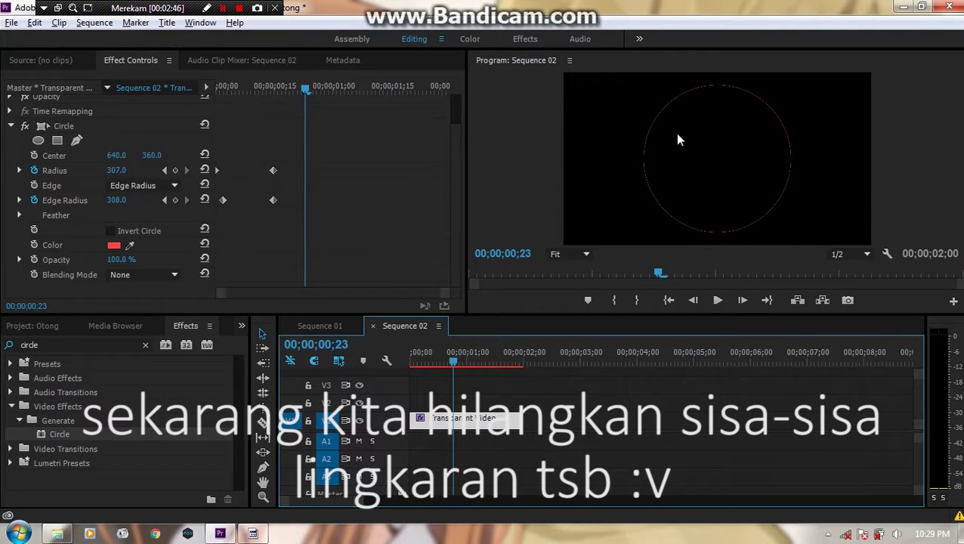
# Search 'cross' and apply a Cross Dissolve to the end of the clip.
pyautogui.click(105, 345)
pyautogui.write('cross')
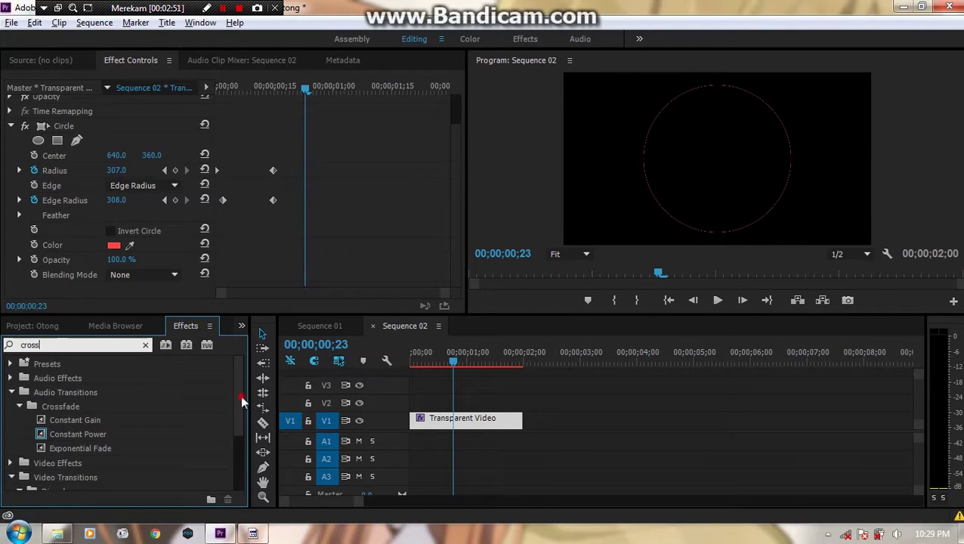
pyautogui.moveTo(241, 401); pyautogui.dragTo(231, 467)
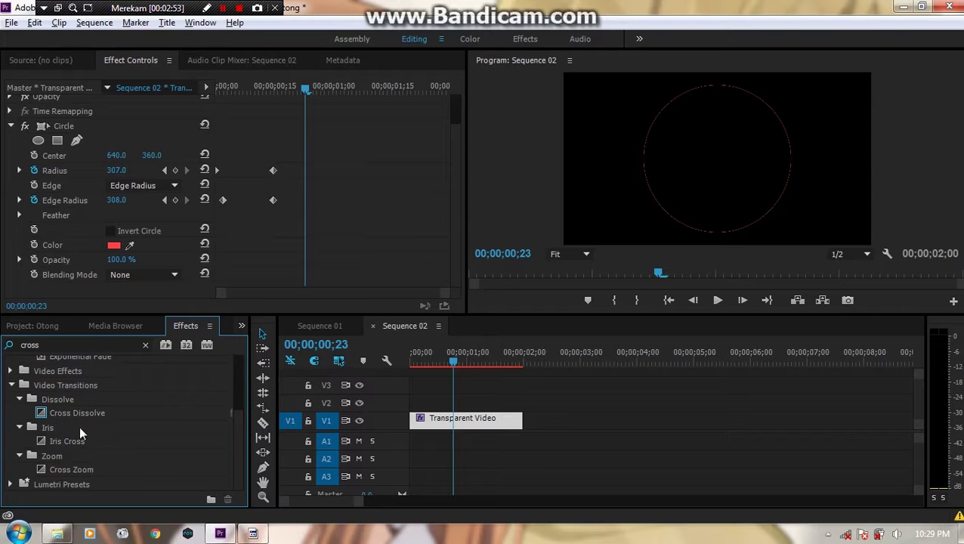
pyautogui.moveTo(77, 413); pyautogui.dragTo(518, 422)
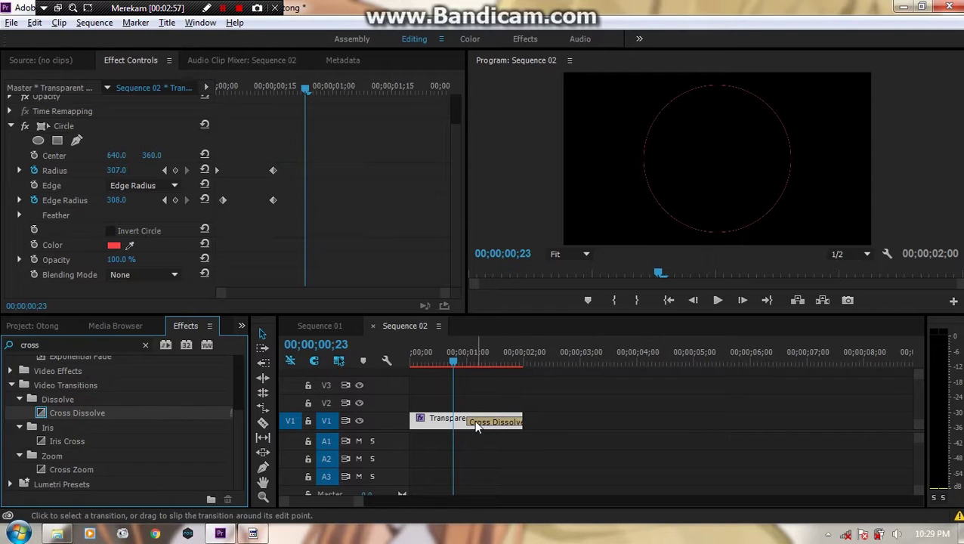
pyautogui.moveTo(468, 421); pyautogui.dragTo(456, 421)
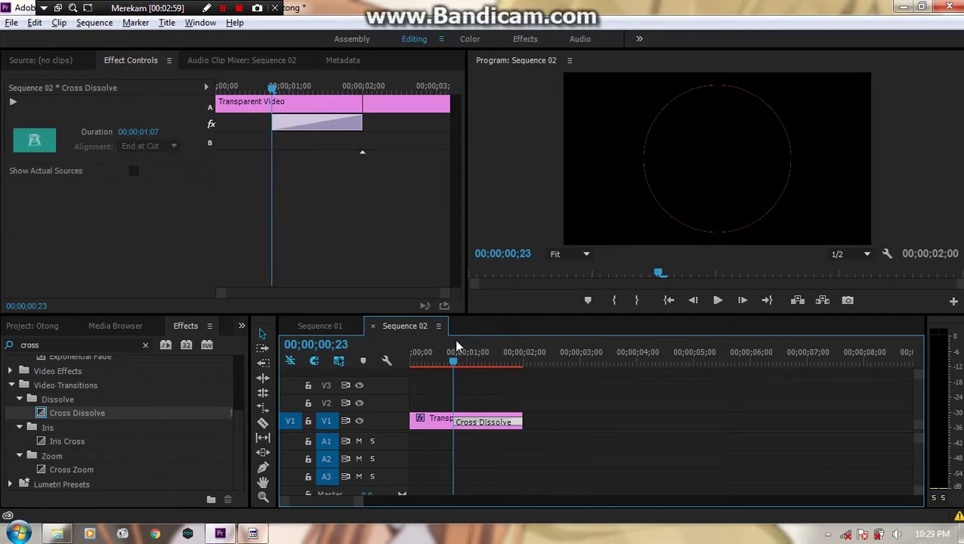
pyautogui.moveTo(457, 363); pyautogui.dragTo(454, 362)
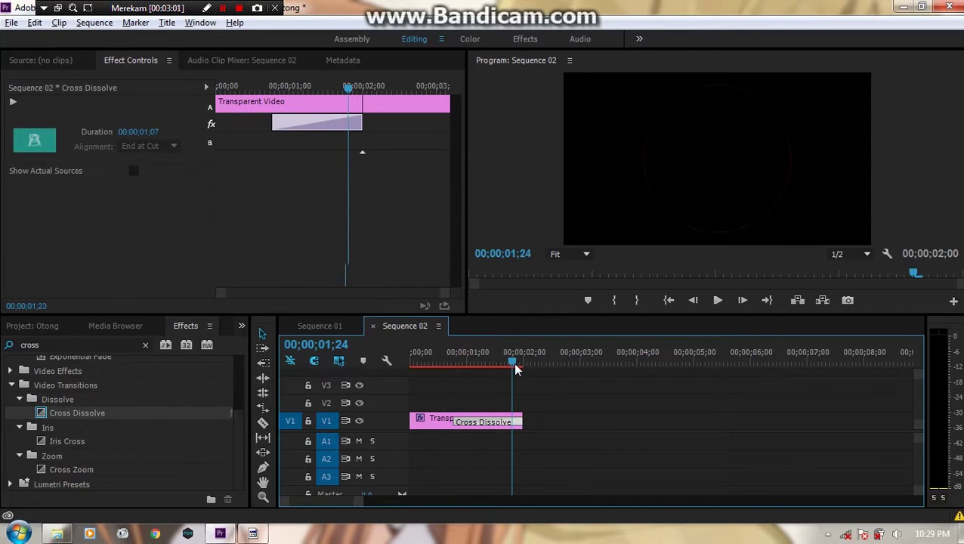
pyautogui.click(413, 366)
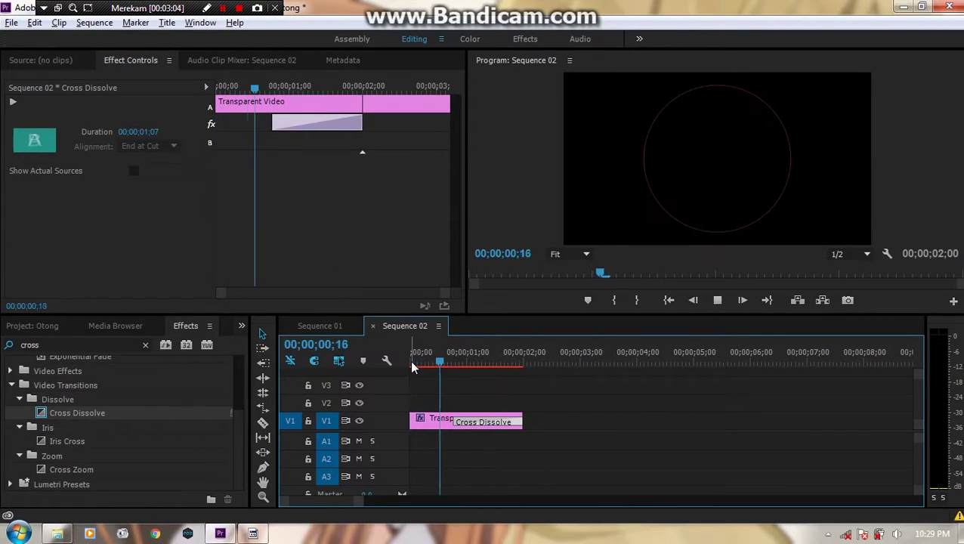
# Trim the clip to end at 1;04, set the dissolve to 00;00;00;19, and play back.
pyautogui.moveTo(457, 361); pyautogui.dragTo(475, 362)
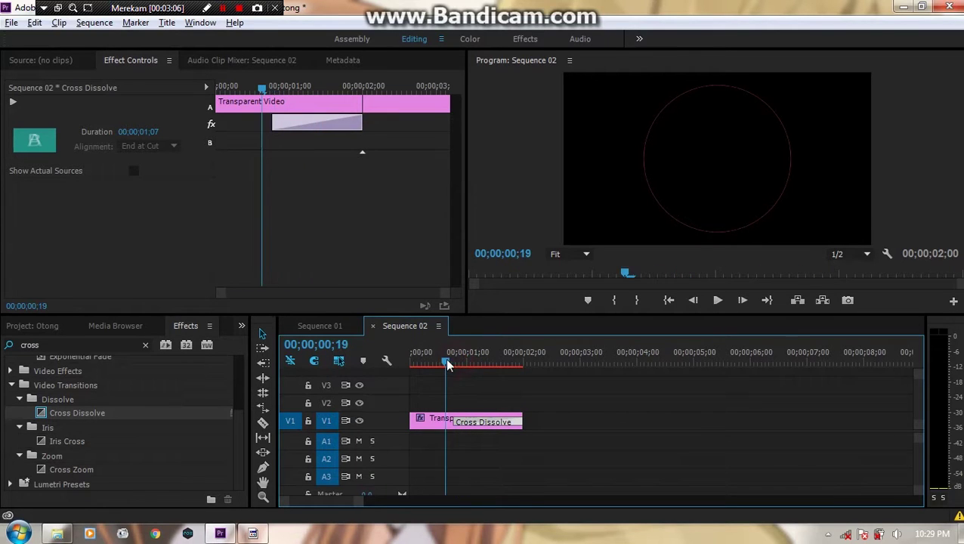
pyautogui.moveTo(520, 421); pyautogui.dragTo(473, 421)
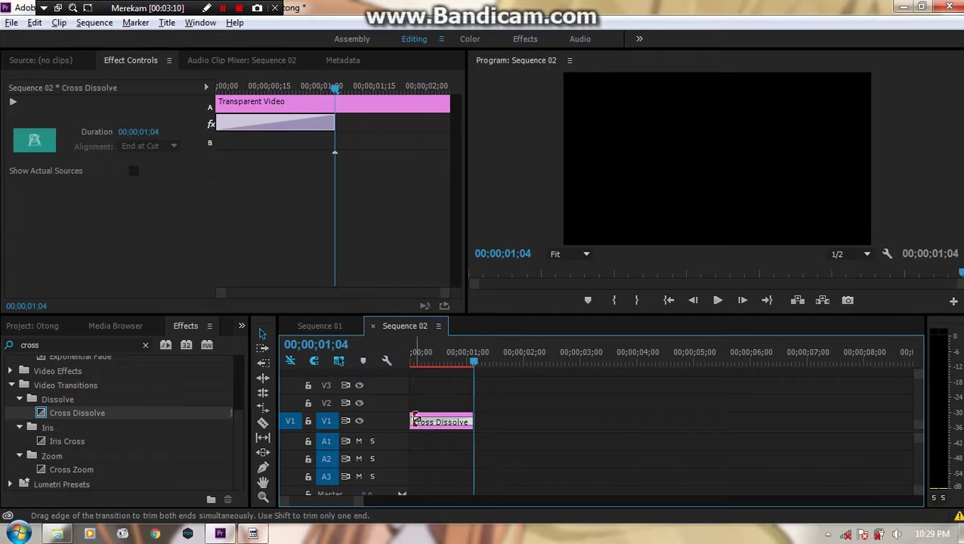
pyautogui.moveTo(411, 420); pyautogui.dragTo(452, 420)
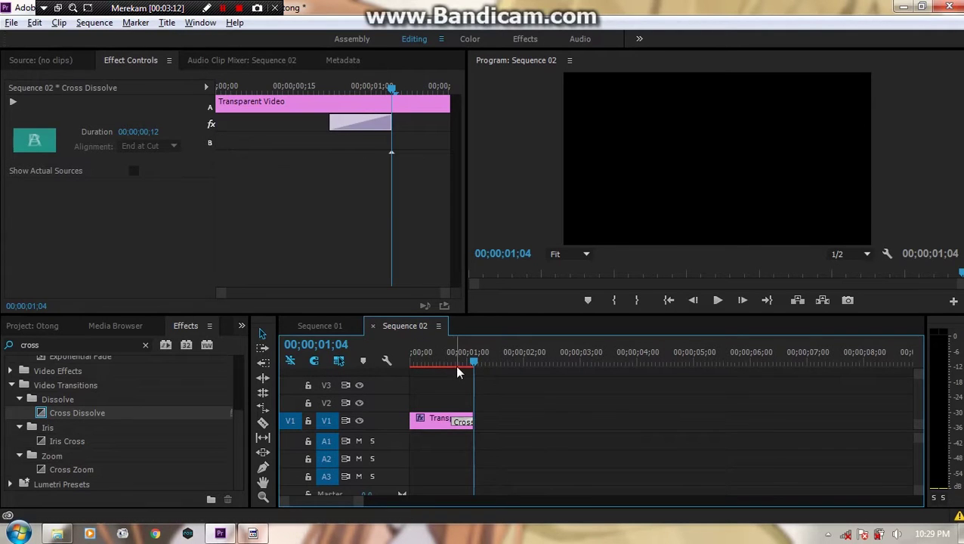
pyautogui.click(431, 420)
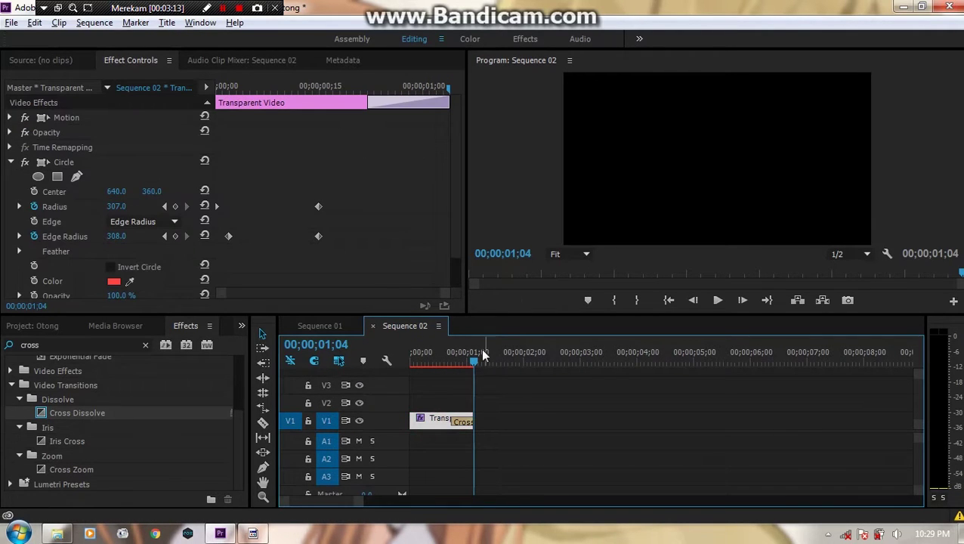
pyautogui.moveTo(483, 355); pyautogui.dragTo(443, 360)
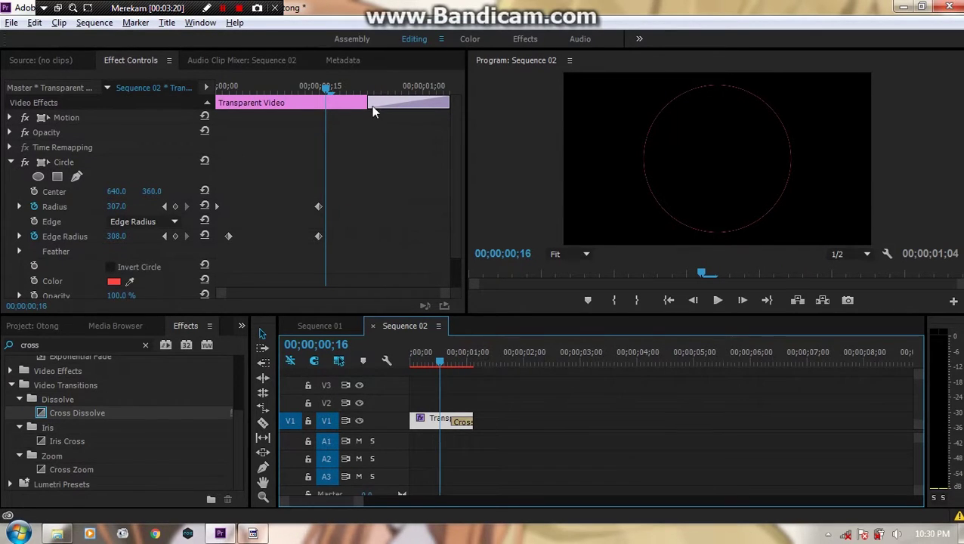
pyautogui.moveTo(448, 420); pyautogui.dragTo(446, 420)
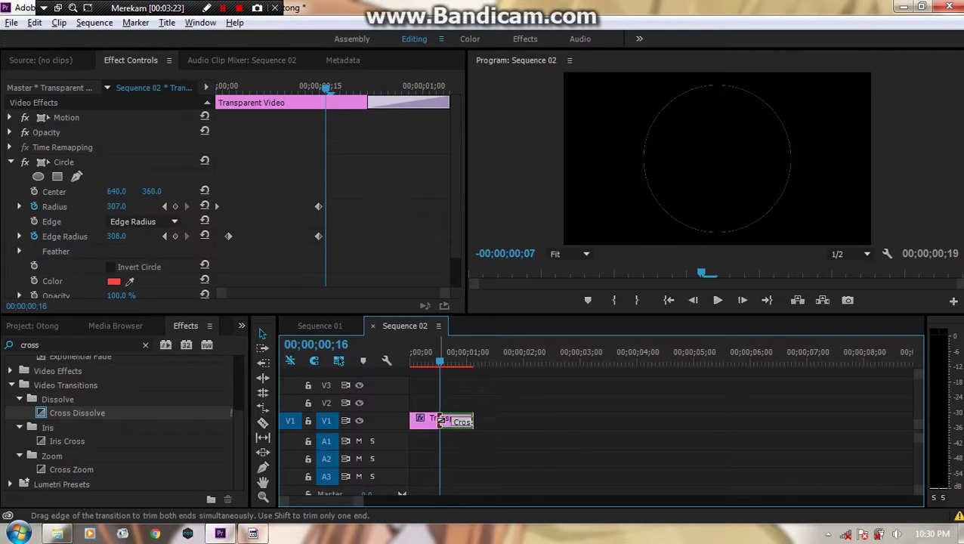
pyautogui.click(444, 421)
pyautogui.press('Home')
pyautogui.press('space')
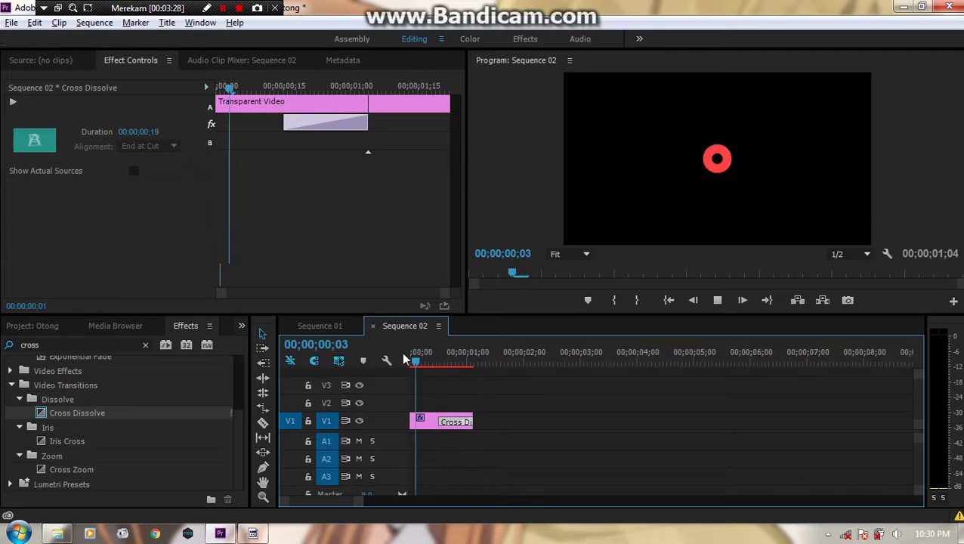
# At frame 4, select the clip on V1 and its Circle Radius keyframes.
pyautogui.moveTo(443, 361); pyautogui.dragTo(420, 364)
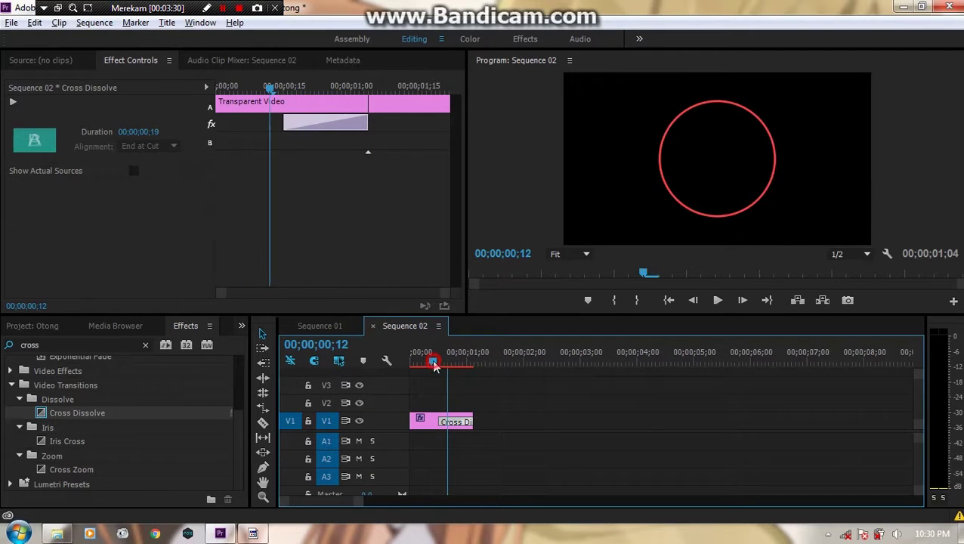
pyautogui.click(426, 424)
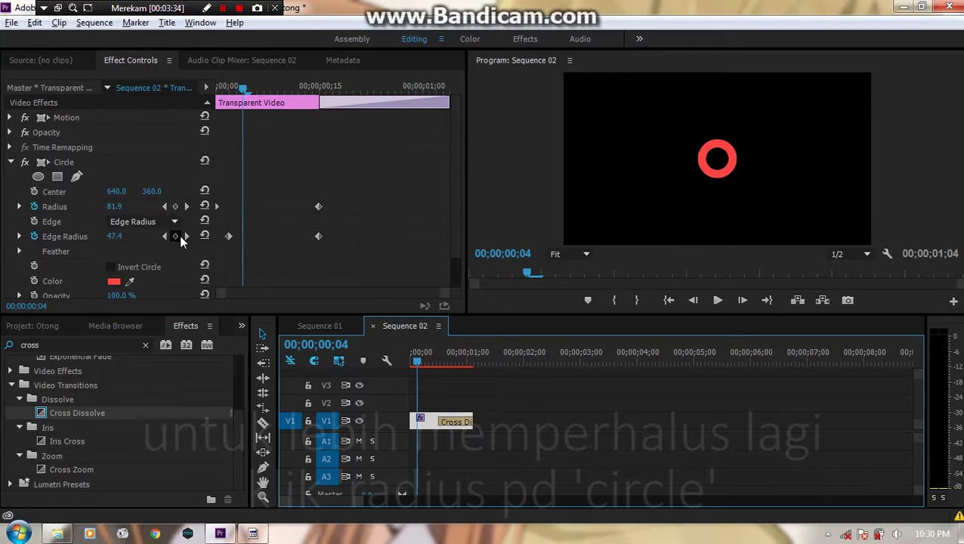
pyautogui.click(61, 207)
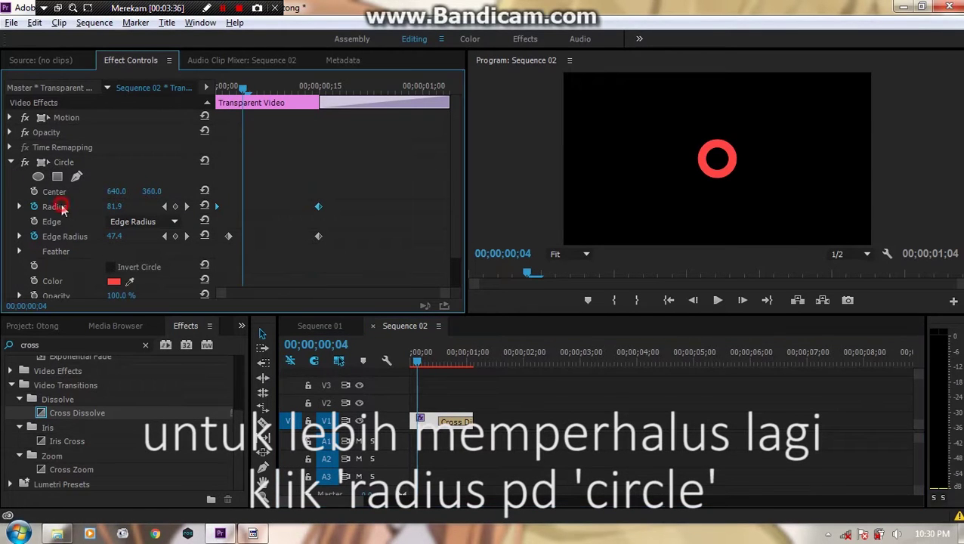
# Set Radius and Edge Radius keyframes to Auto Bezier and play the smoothed ring animation.
pyautogui.rightClick(320, 212)
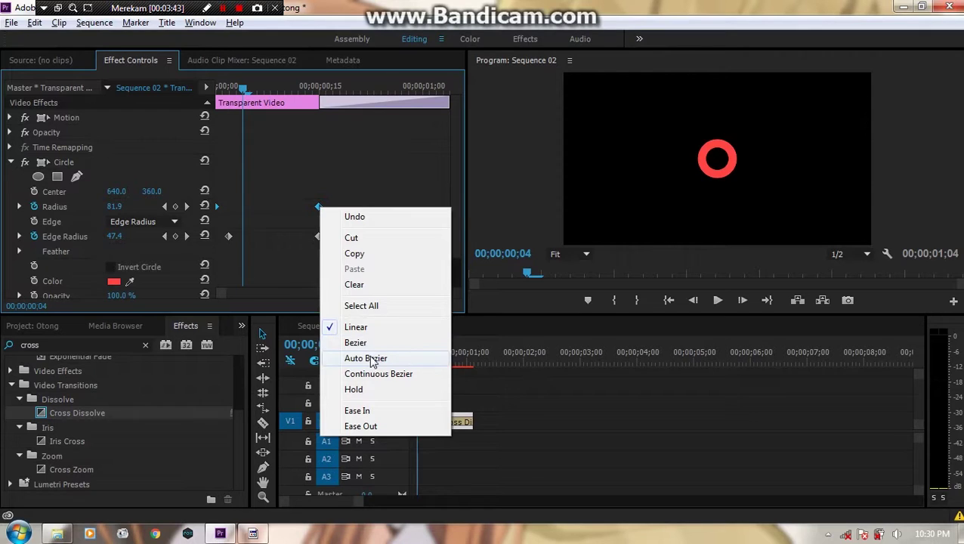
pyautogui.click(370, 358)
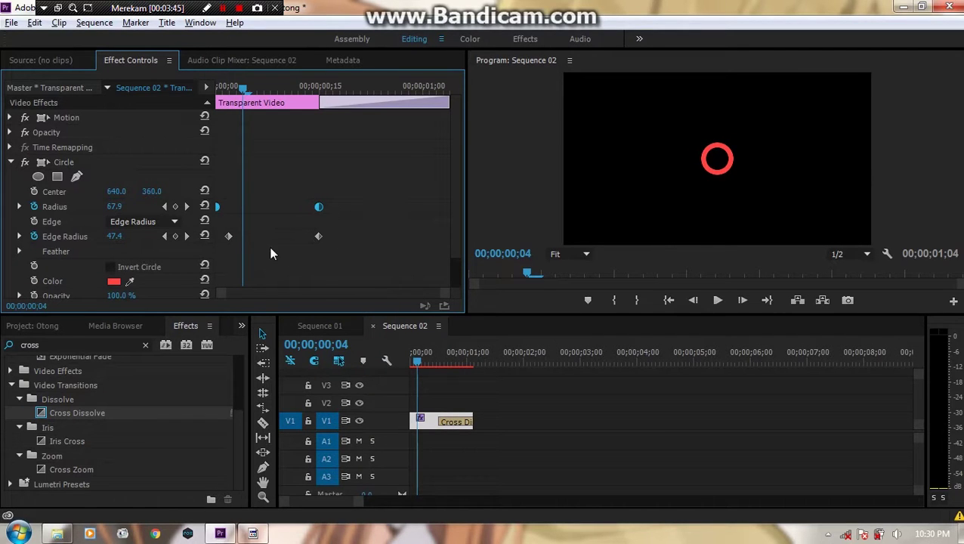
pyautogui.click(74, 236)
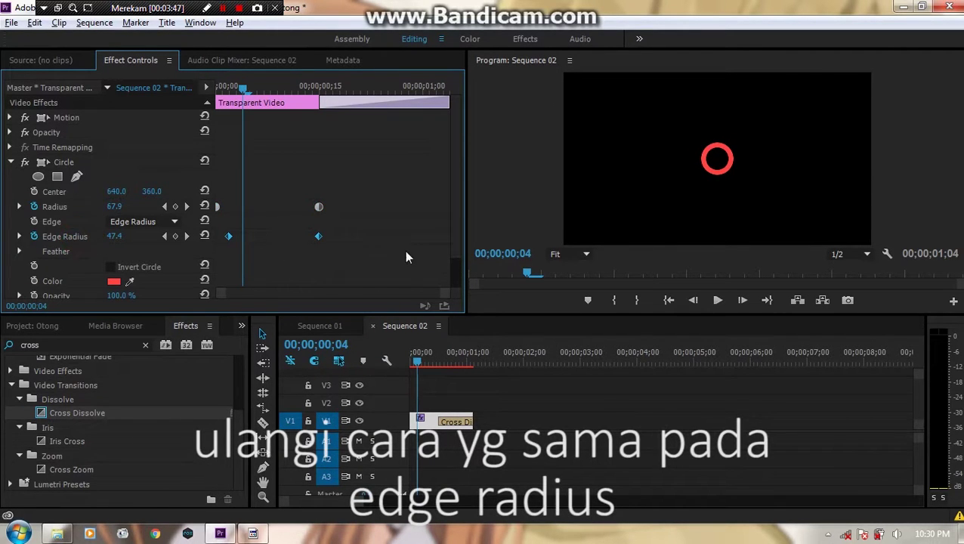
pyautogui.rightClick(317, 237)
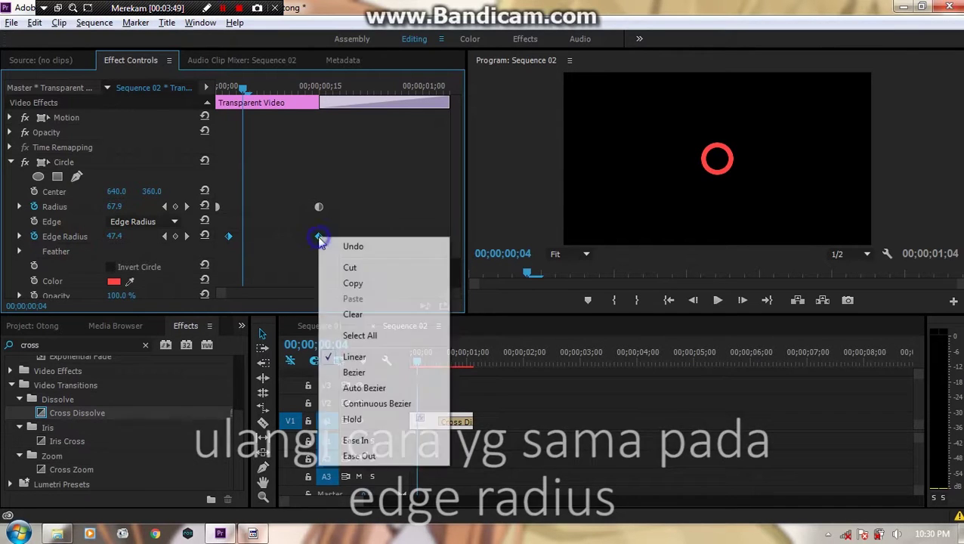
pyautogui.click(333, 389)
pyautogui.moveTo(427, 364); pyautogui.dragTo(412, 361)
pyautogui.press('space')
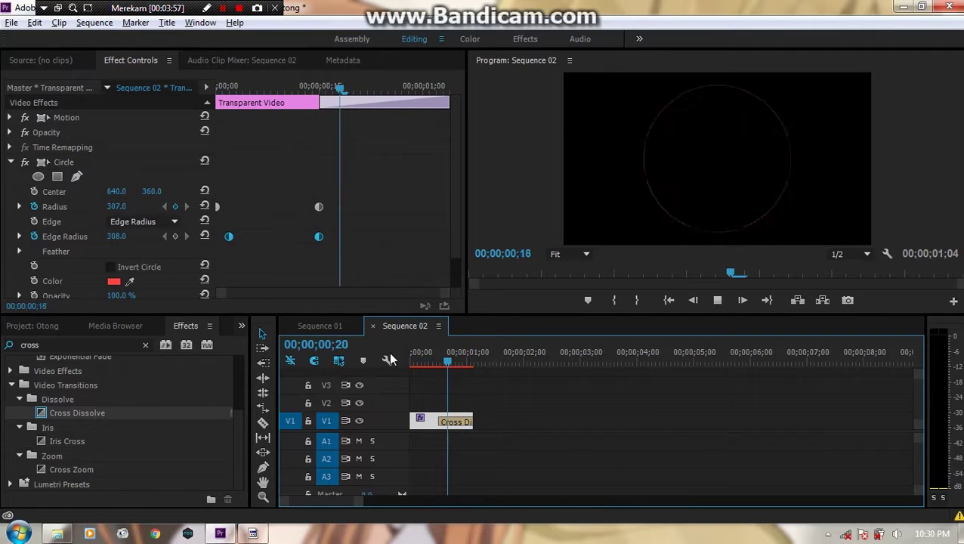
pyautogui.press('space')
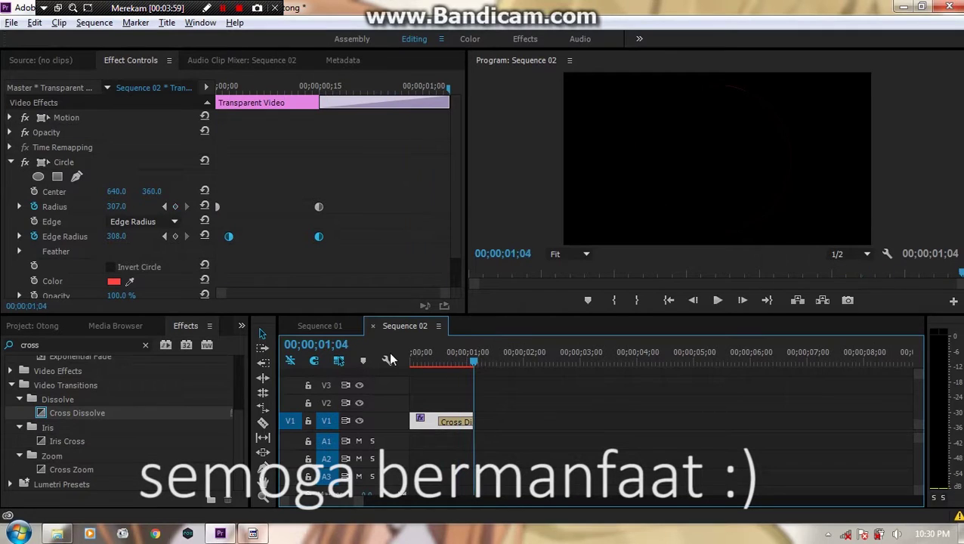
pyautogui.press('space')
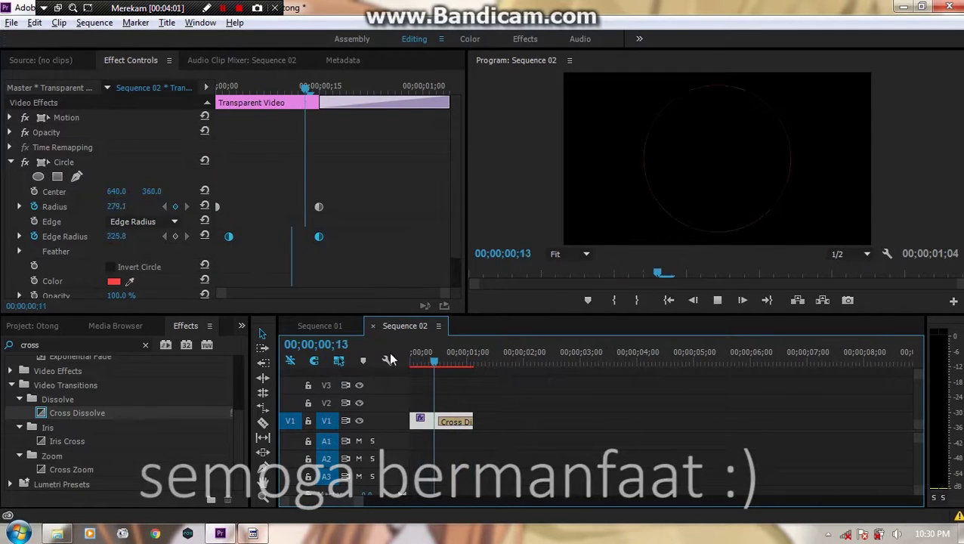